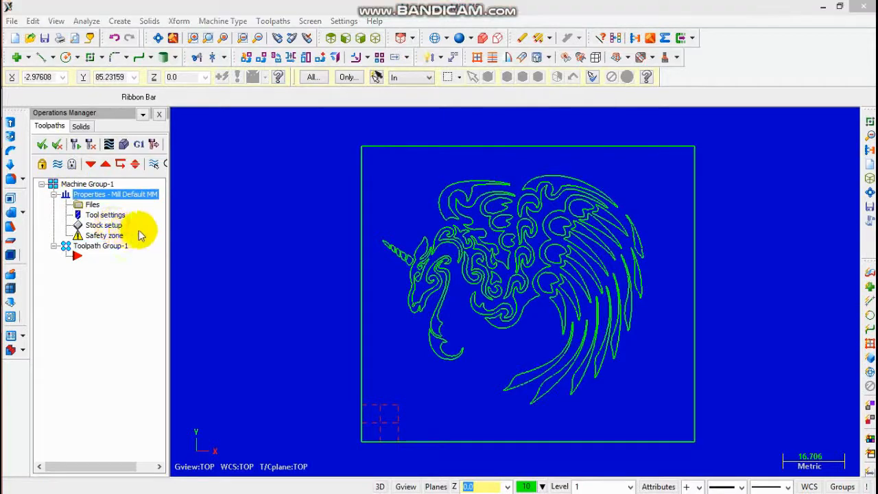
Define a rectangular 90 x 80 x 3 mm stock from a bounding box around all entities
left_click(258, 393)
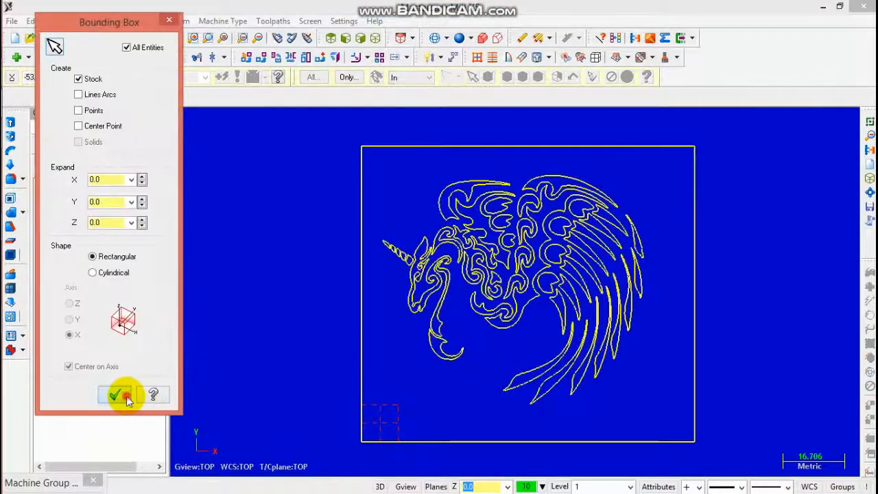
left_click(115, 395)
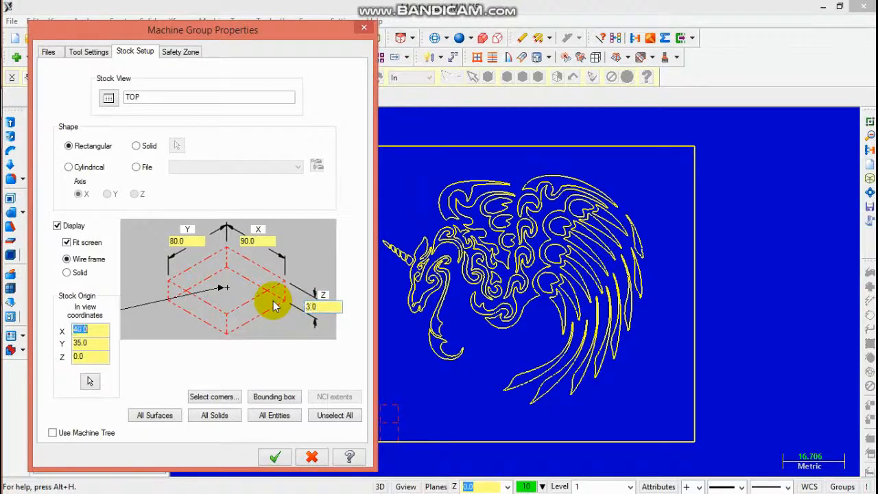
left_click(274, 459)
Start an Engraving toolpath and accept T as the NC name
left_click(278, 20)
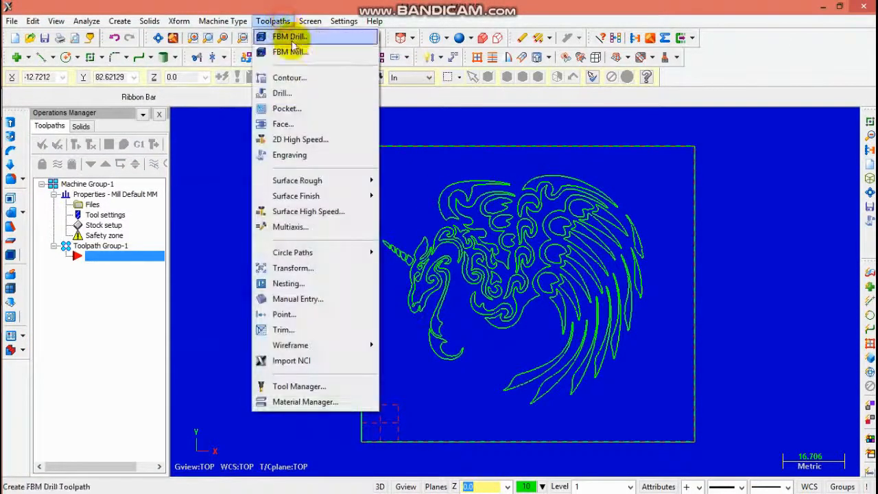
left_click(290, 154)
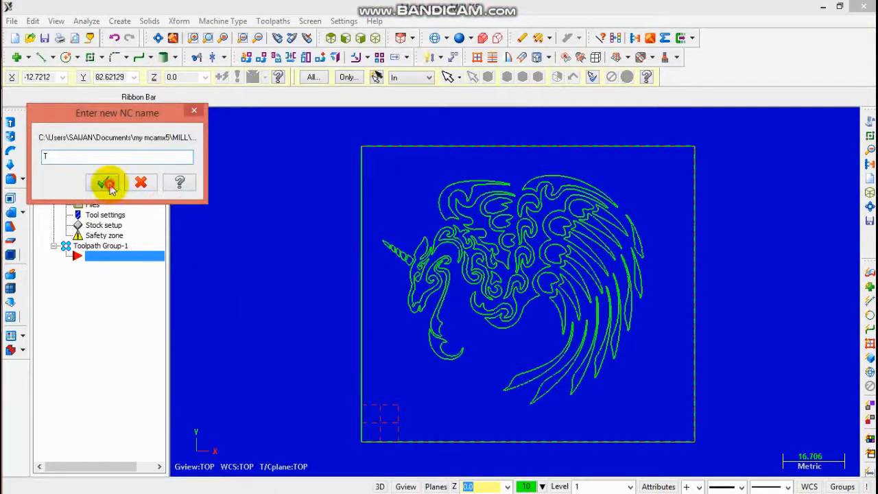
left_click(107, 184)
Chain the horn segments and the unicorn's head outline for the engraving
scroll(425, 216, "up", 2)
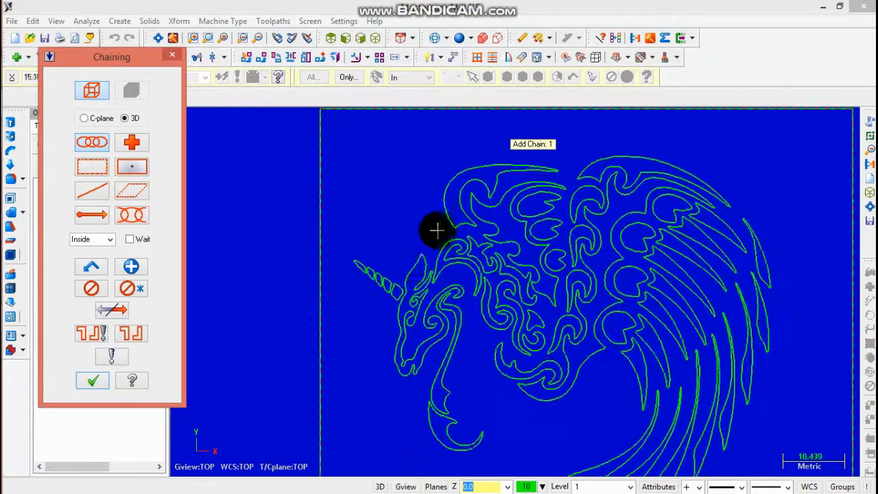
left_click(371, 275)
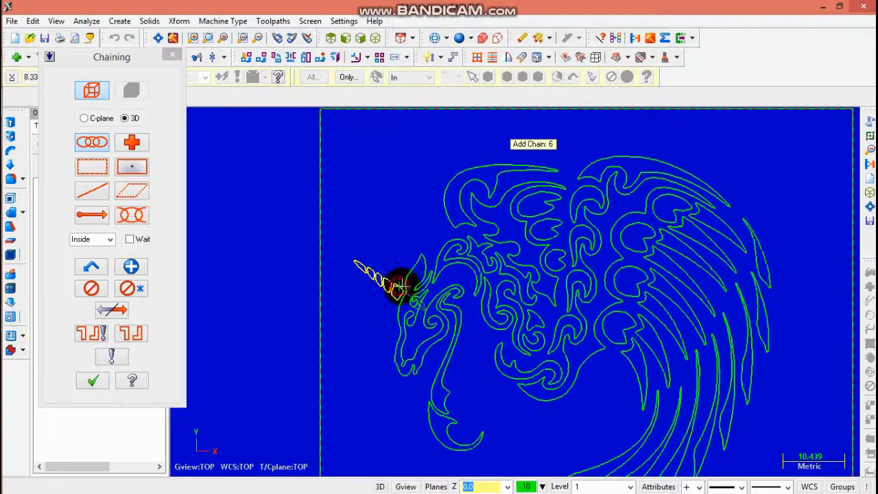
left_click(412, 273)
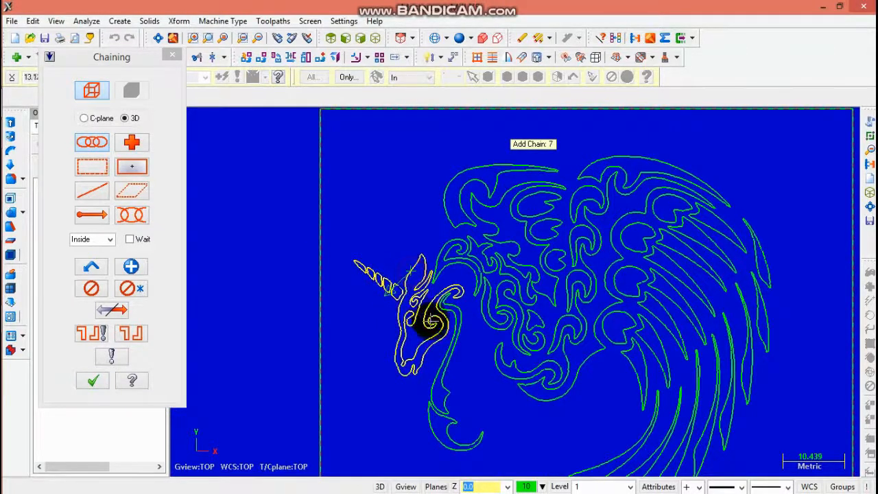
Chain the mane curl behind the ear, end it at its branch point, and add the adjoining mane outline
left_click(439, 255)
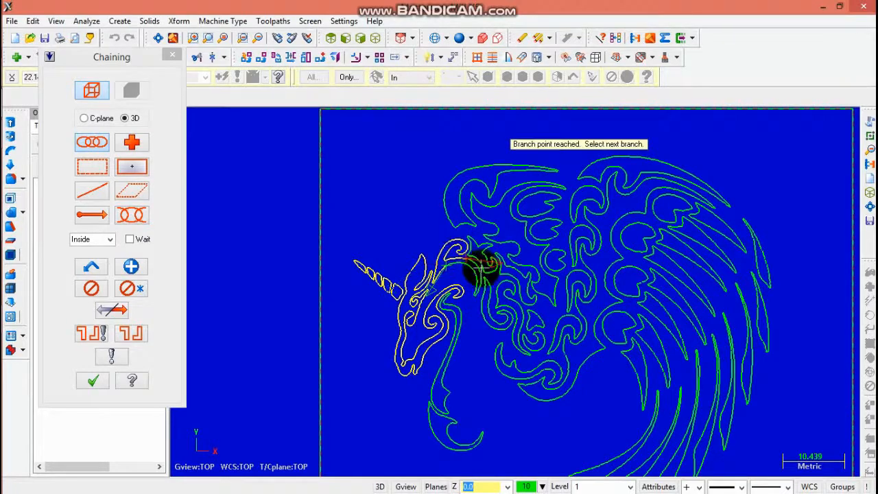
scroll(481, 264, "up", 2)
scroll(487, 266, "up", 1)
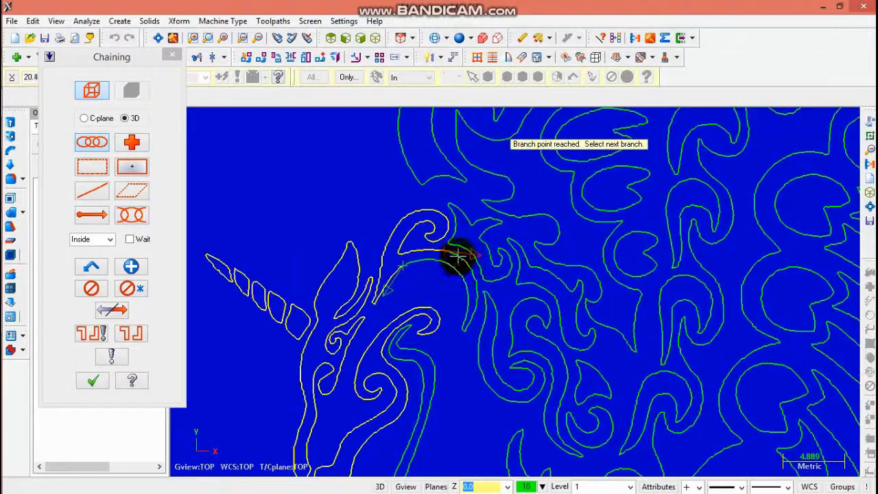
left_click(131, 267)
left_click(456, 223)
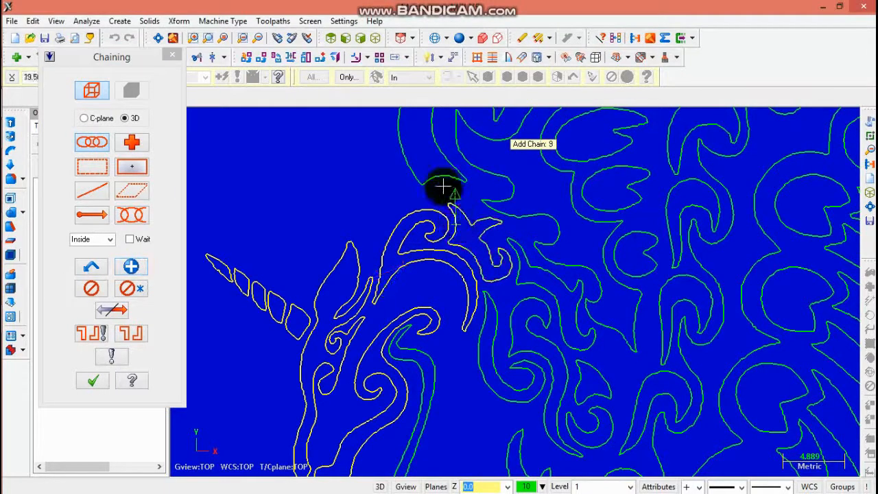
Chain the smaller front wing outline, continuing at the branch point along the edge around the inner feather shapes
left_click(496, 177)
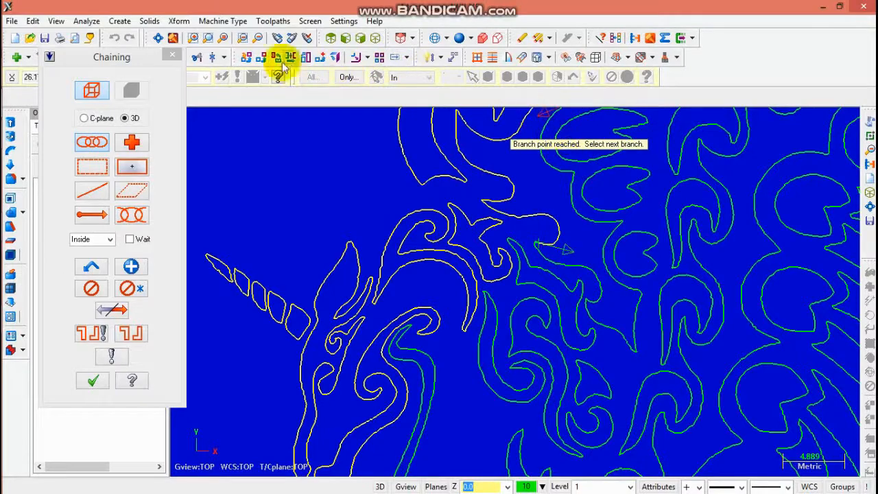
left_click(260, 40)
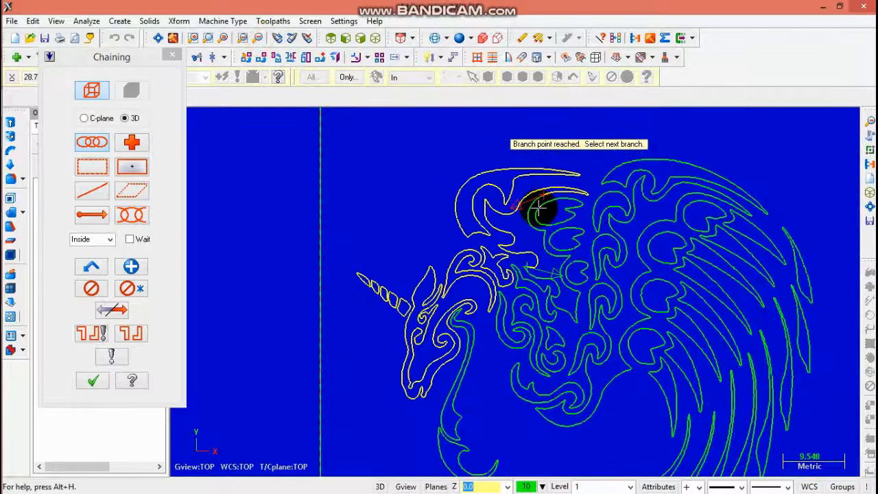
left_click(528, 210)
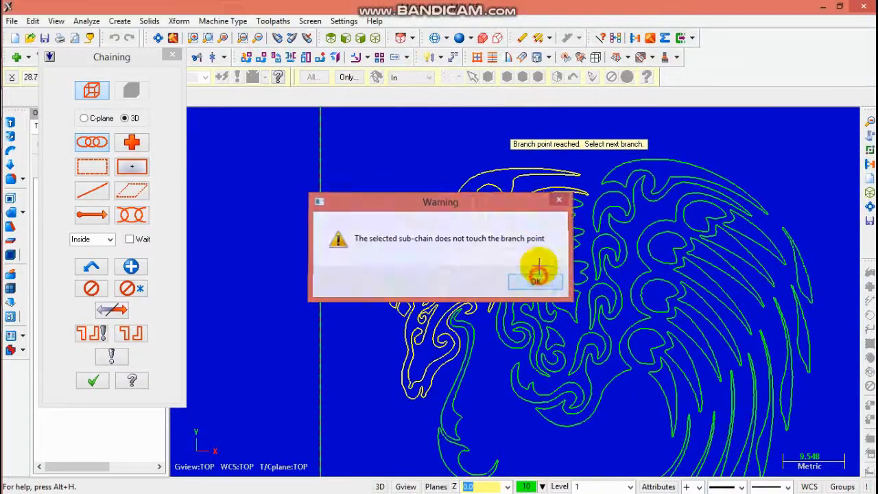
left_click(537, 275)
scroll(535, 218, "up", 1)
scroll(533, 218, "up", 1)
left_click(529, 203)
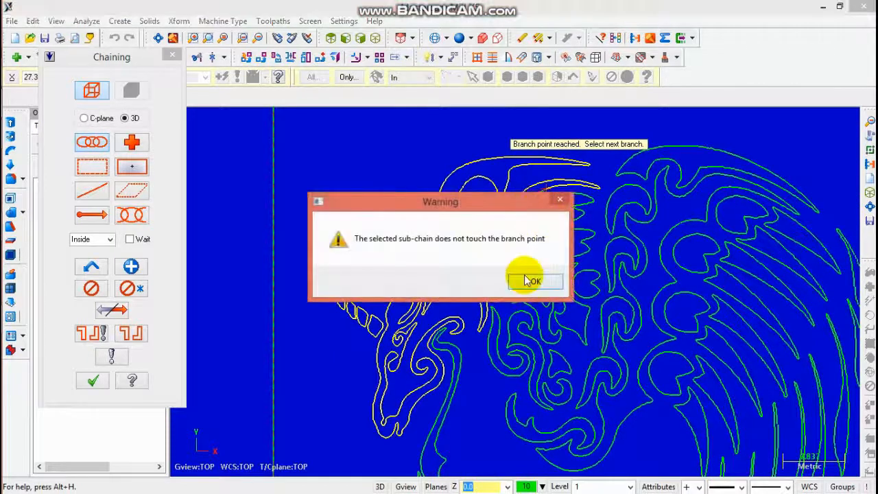
left_click(531, 280)
scroll(539, 195, "up", 2)
left_click(544, 184)
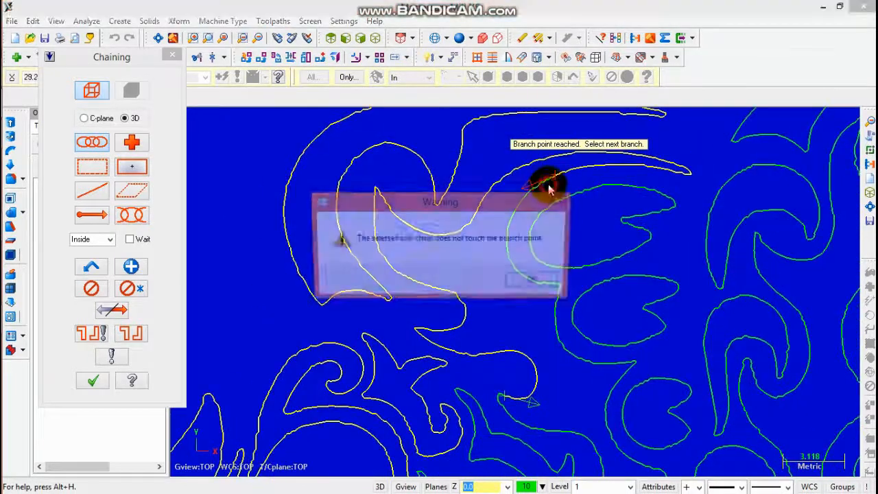
left_click(543, 282)
scroll(558, 182, "up", 2)
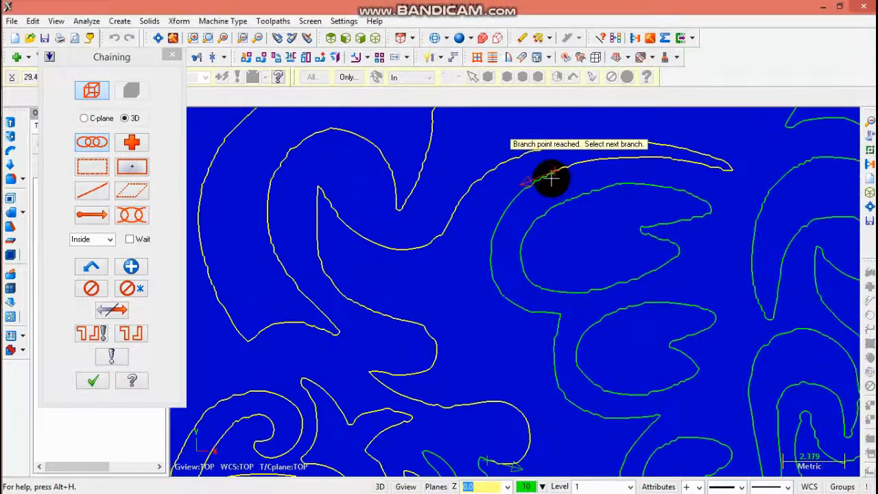
left_click(638, 417)
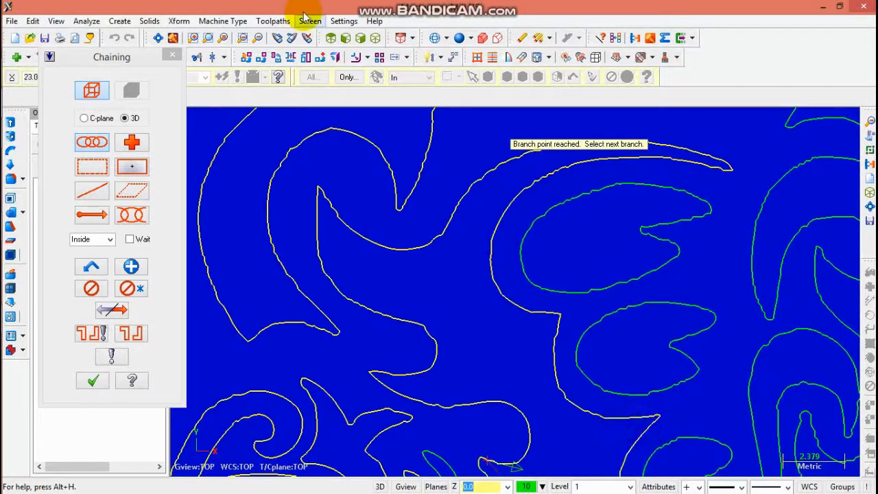
End the front wing chain at the branch point beside the mane
left_click(258, 39)
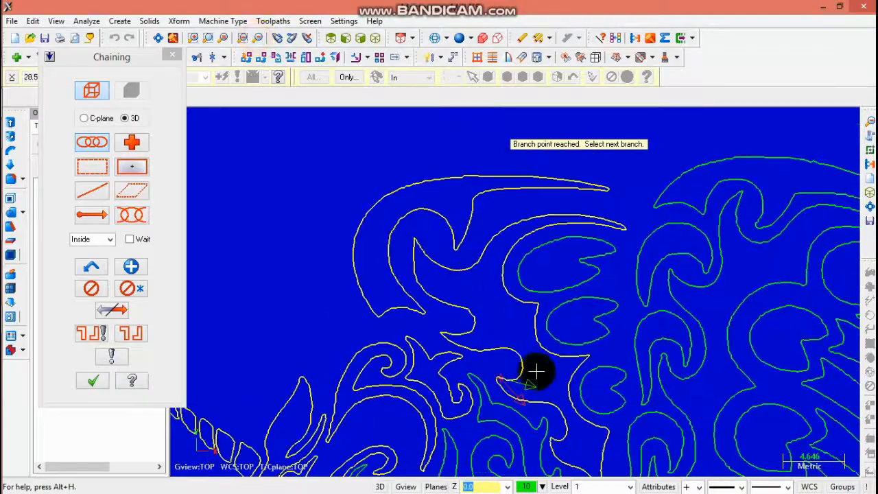
scroll(518, 398, "up", 3)
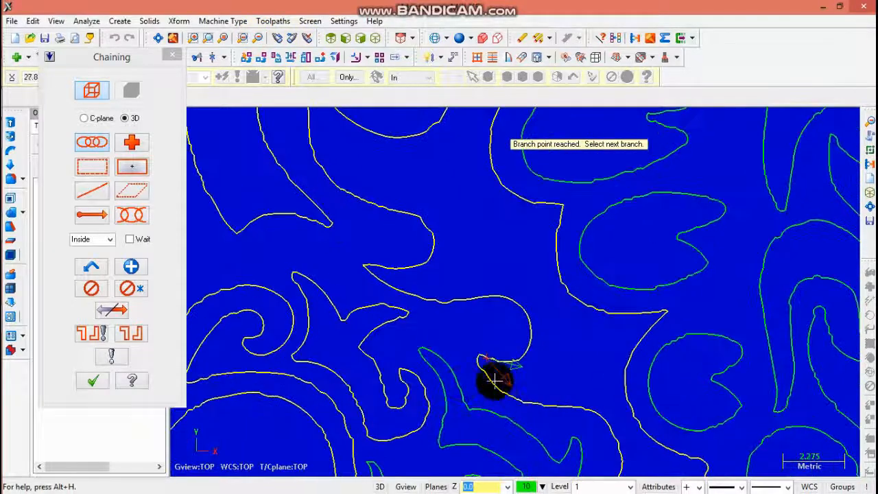
scroll(496, 367, "down", 4)
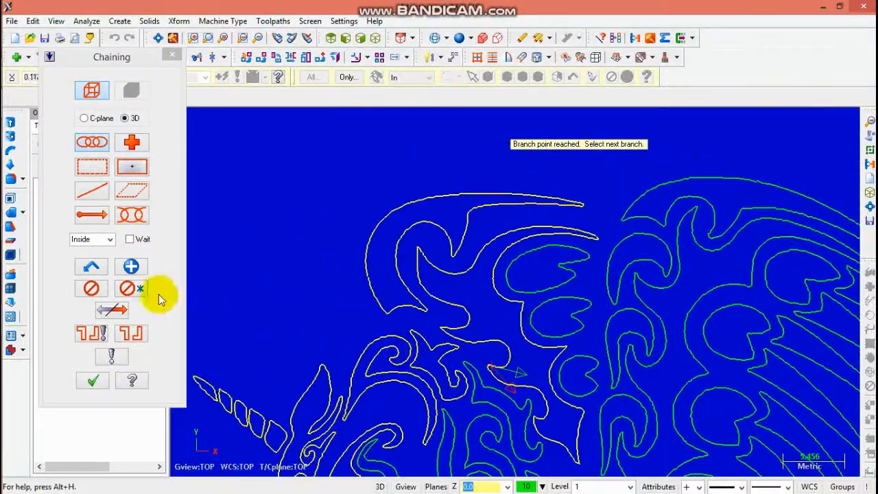
left_click(131, 266)
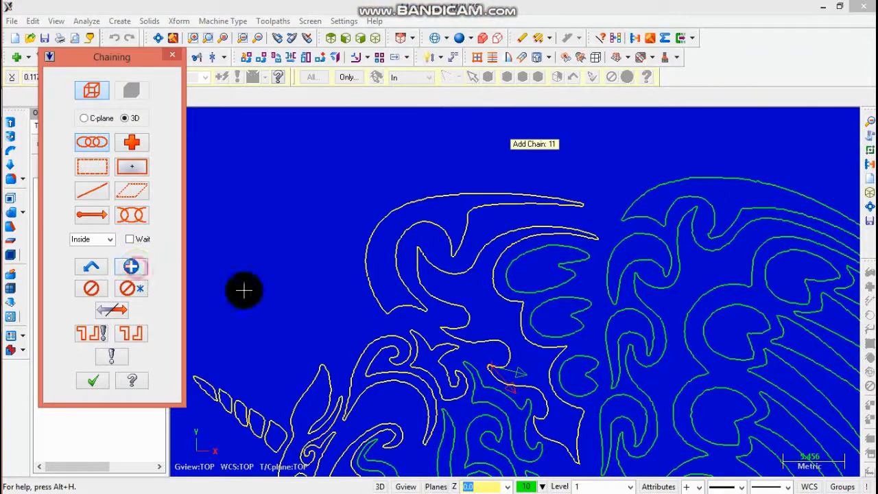
Chain the three inner feather shapes of the front wing and the mane strand below them
left_click(585, 315)
left_click(133, 267)
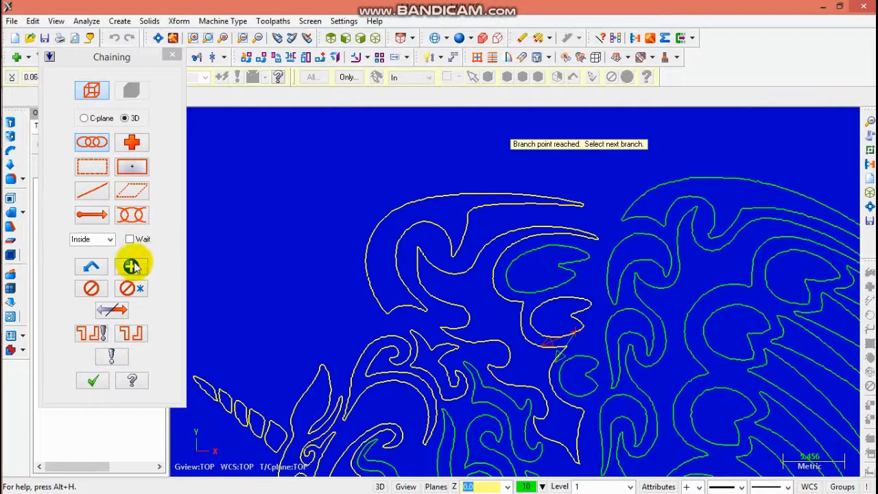
left_click(528, 291)
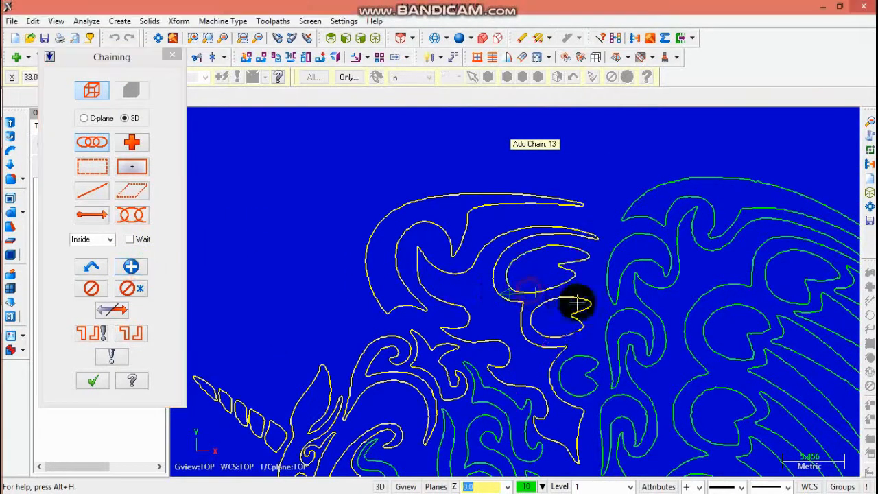
left_click(583, 356)
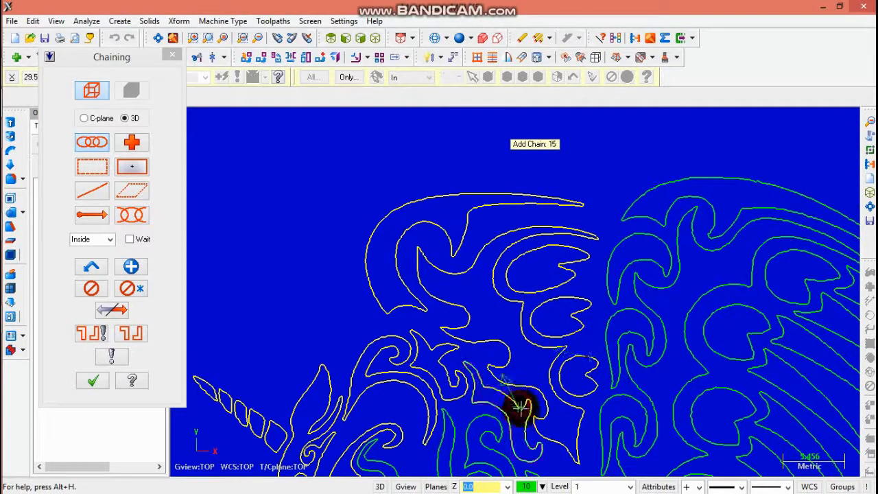
Chain the long neck strand and the hooked curl at its lower end
left_click(258, 39)
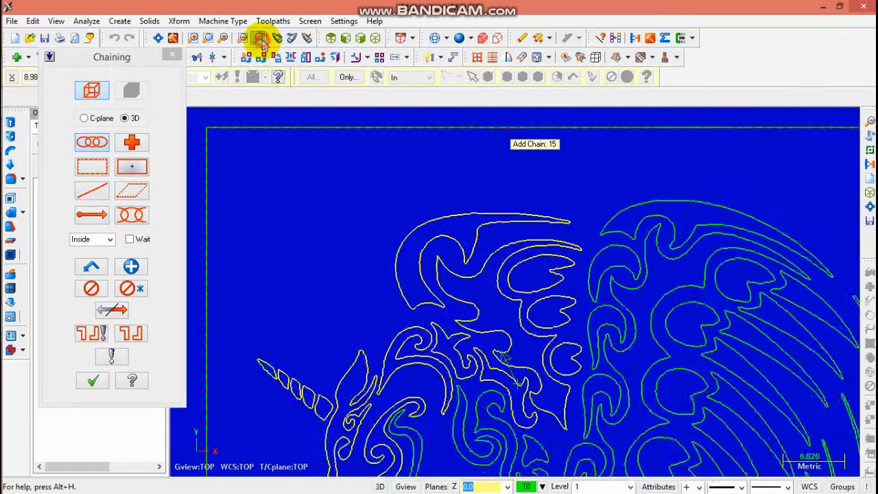
left_click(255, 39)
scroll(459, 393, "up", 3)
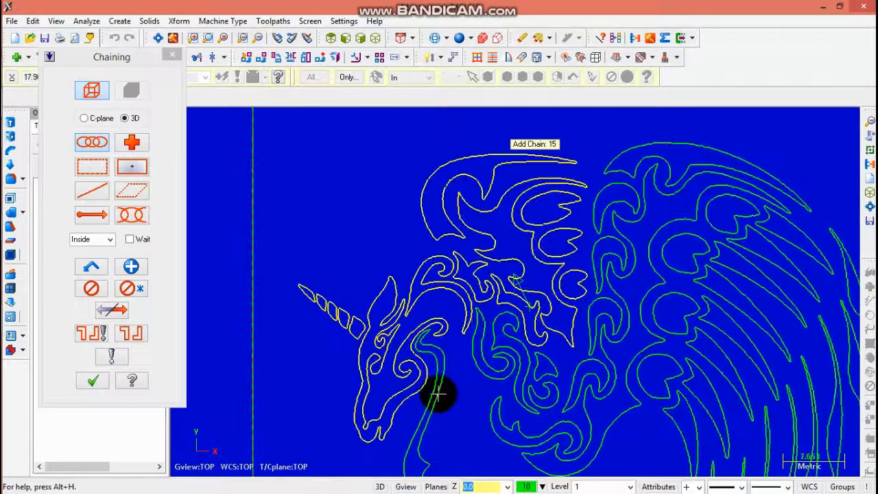
left_click(259, 39)
scroll(471, 417, "up", 2)
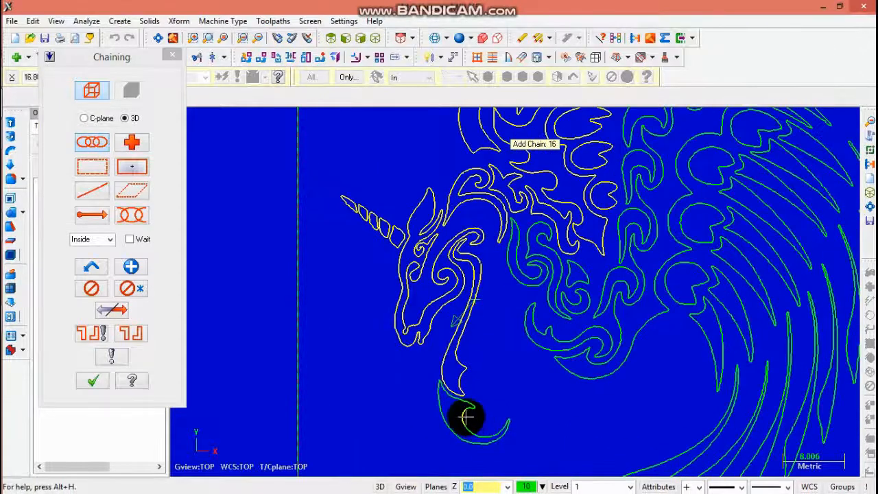
Chain the curled chest outline and end the chain at its branch point
left_click(538, 312)
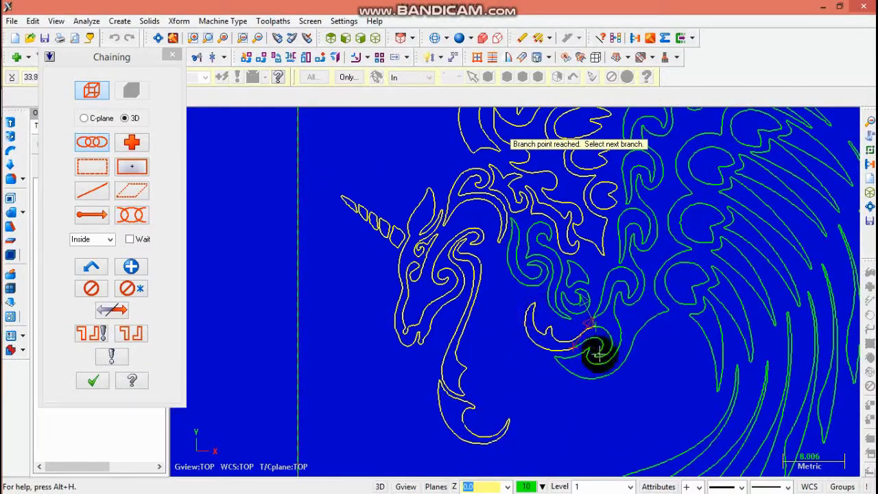
left_click(593, 338)
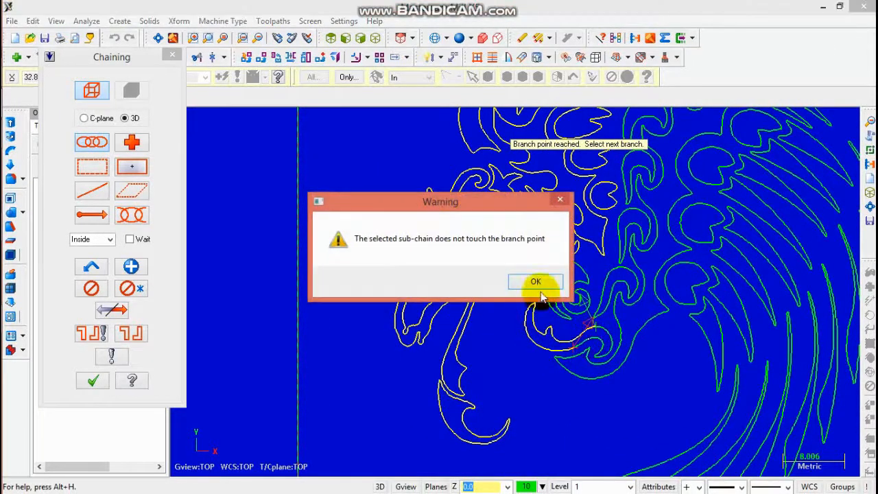
left_click(533, 281)
scroll(580, 351, "up", 2)
scroll(569, 351, "up", 1)
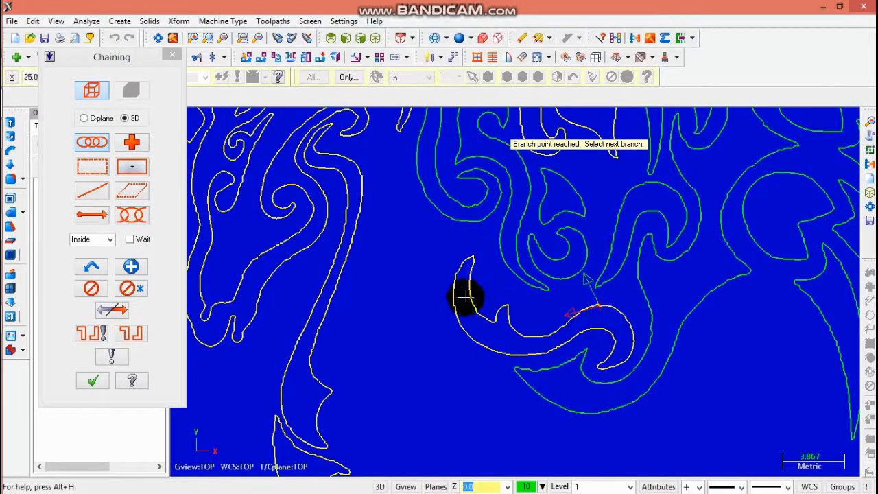
left_click(131, 267)
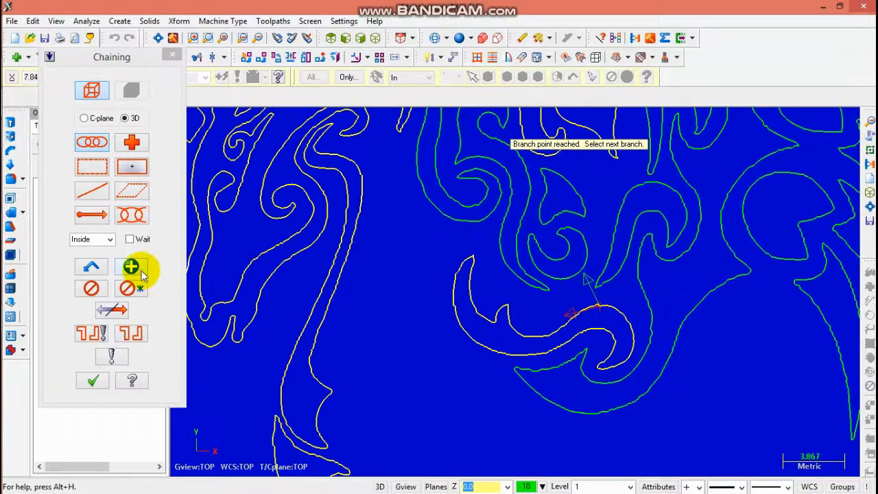
Chain the long outline running from under the chest up into the rear wing, following its branches around the top feather
left_click(534, 370)
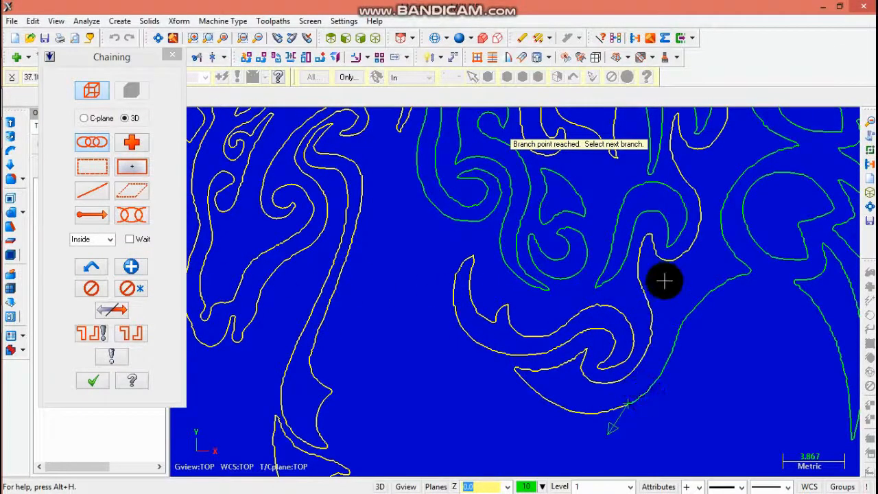
left_click(258, 38)
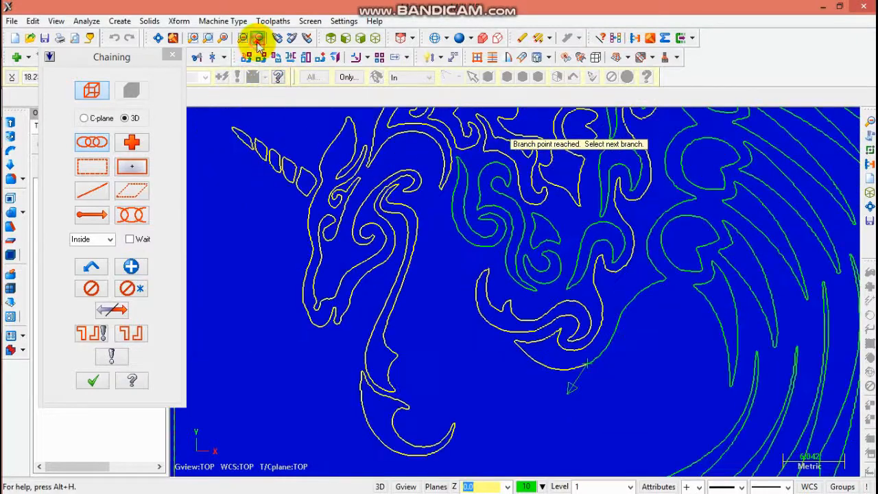
scroll(584, 219, "up", 5)
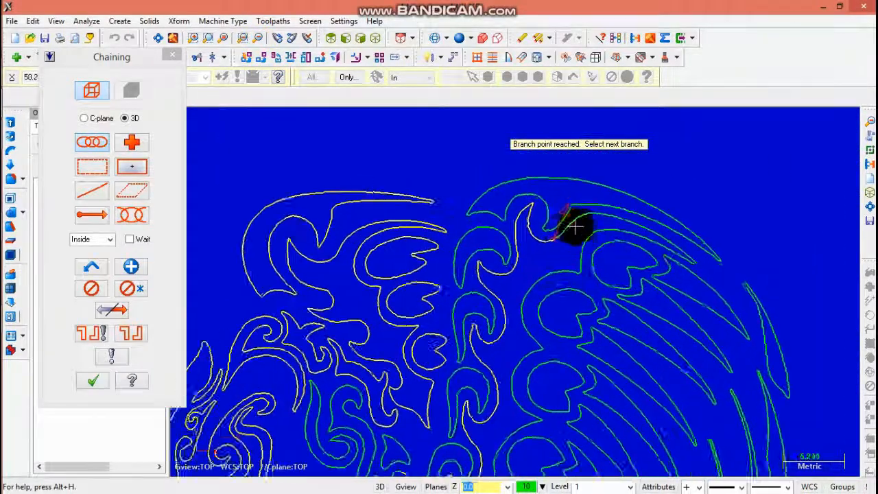
left_click(564, 277)
left_click(531, 295)
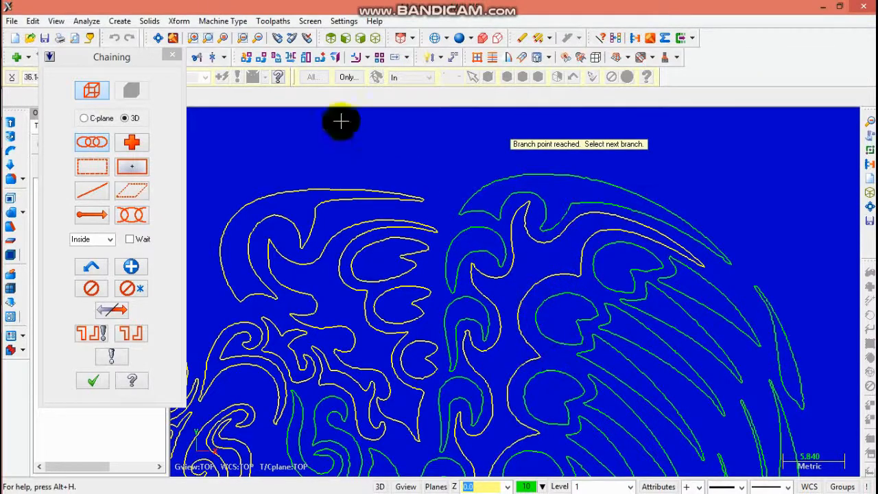
End the chest-to-rear-wing chain at the branch point under the chest
left_click(265, 41)
left_click(265, 41)
left_click(265, 41)
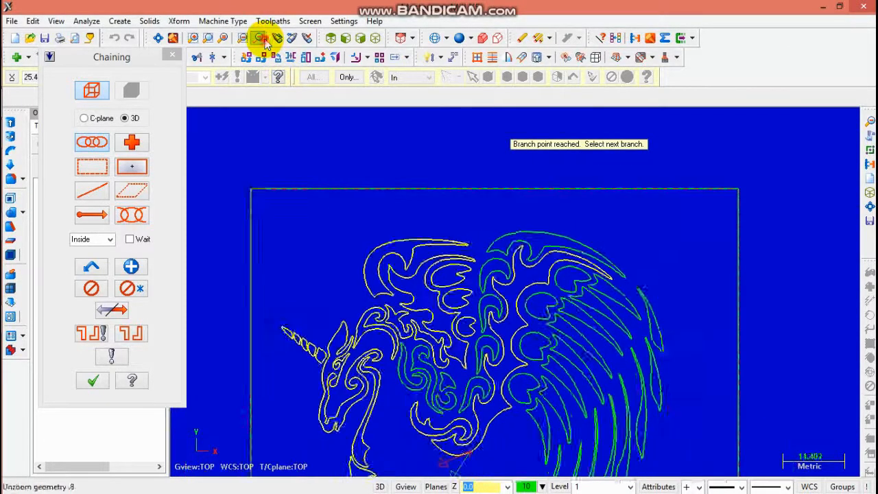
left_click(265, 40)
scroll(491, 423, "up", 3)
scroll(498, 423, "up", 2)
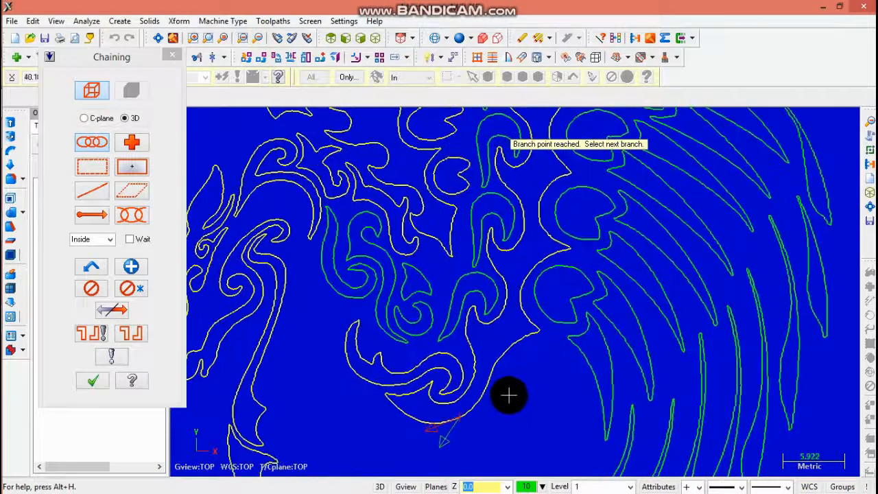
scroll(507, 394, "down", 2)
left_click(139, 268)
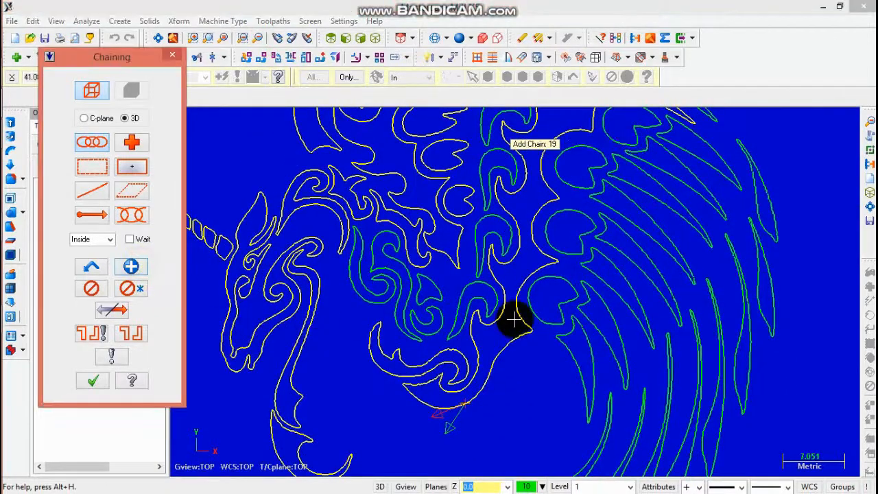
Chain the lowest curl on the rear wing's inner edge and the remaining mane curls beside it, ending the chain at the branch point
left_click(470, 307)
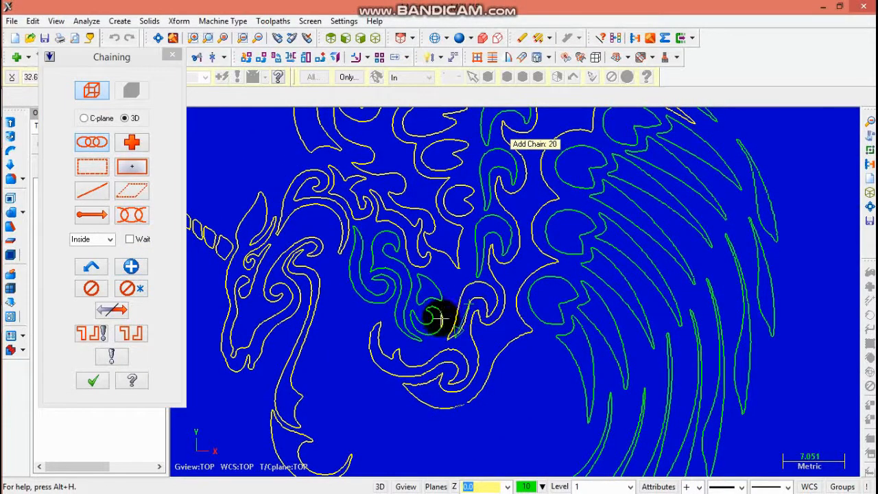
left_click(442, 302)
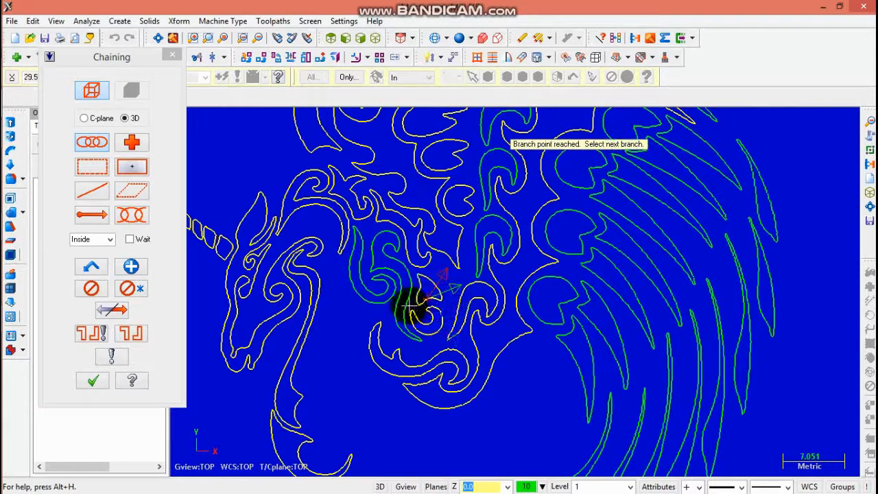
left_click(139, 267)
left_click(426, 302)
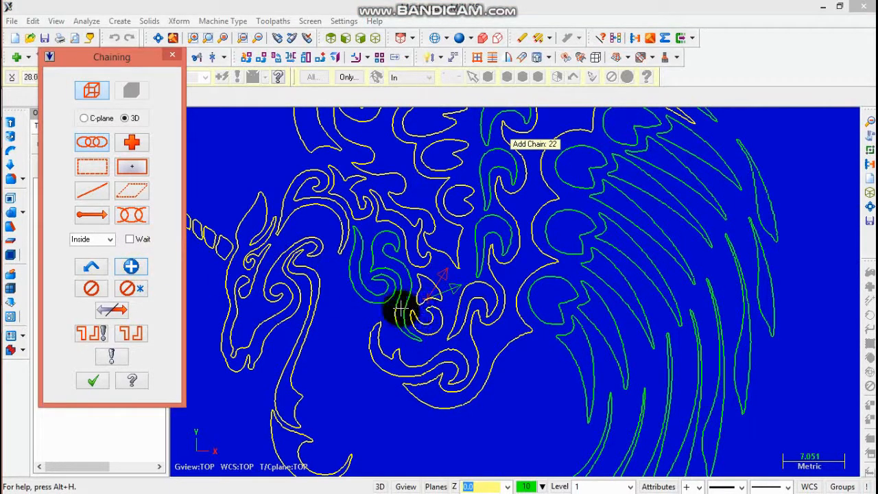
left_click(406, 304)
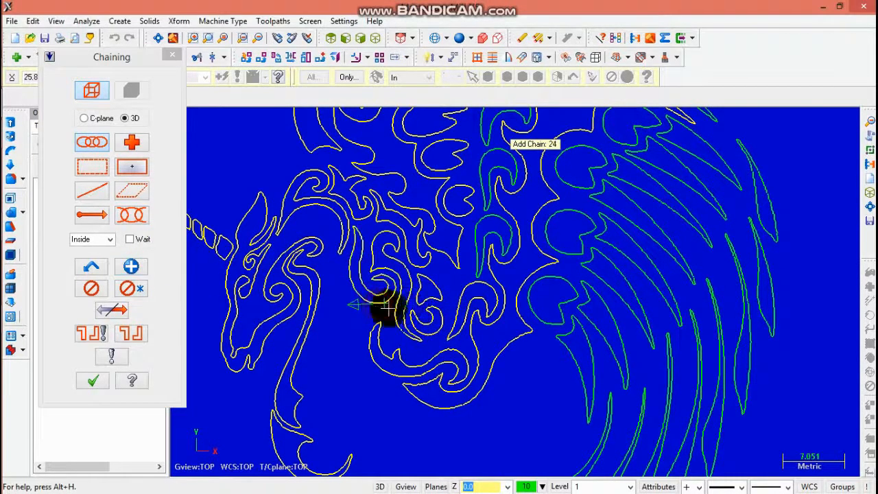
Chain the three upper curls along the rear wing's inner edge and the wing's topmost feather
left_click(483, 268)
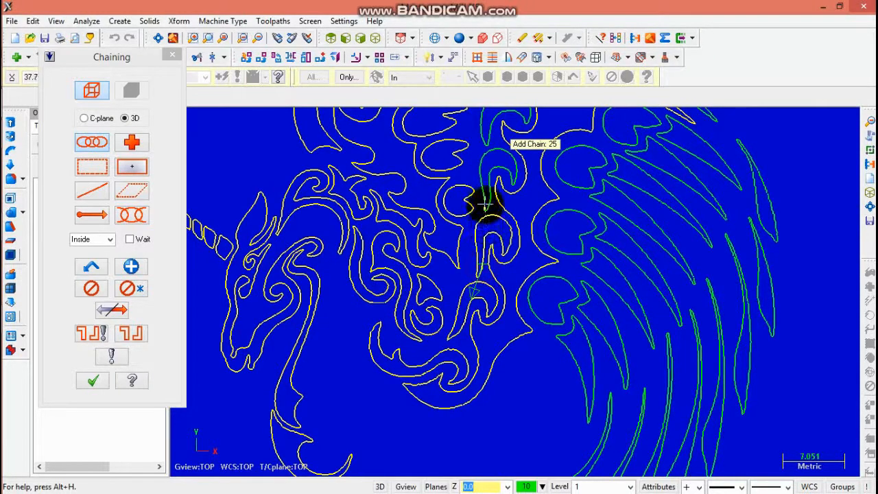
left_click(485, 202)
left_click(481, 131)
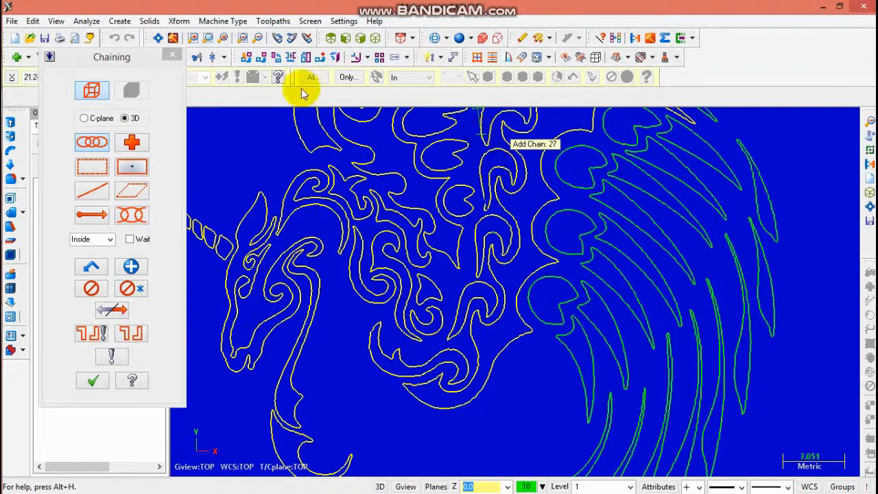
left_click(260, 38)
scroll(583, 201, "up", 3)
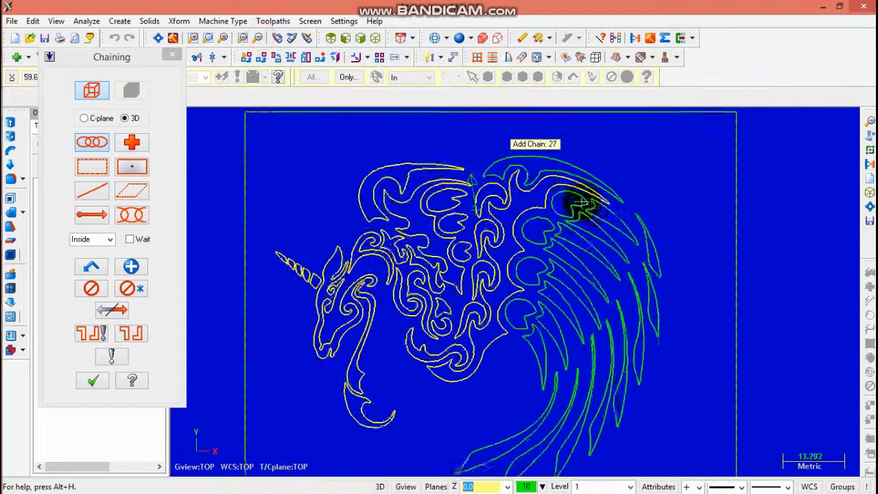
scroll(495, 173, "up", 2)
left_click(479, 170)
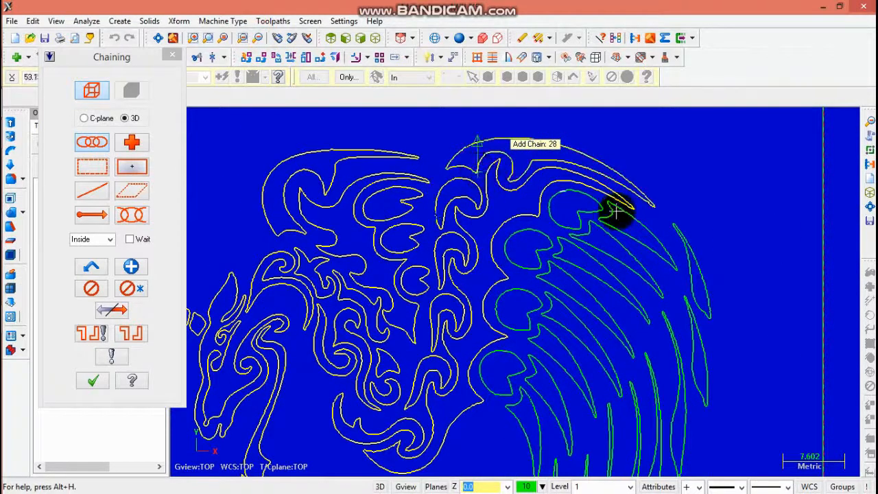
Chain the four rounded, notched feather shapes down the middle of the rear wing, ending the first one at its branch point
left_click(582, 214)
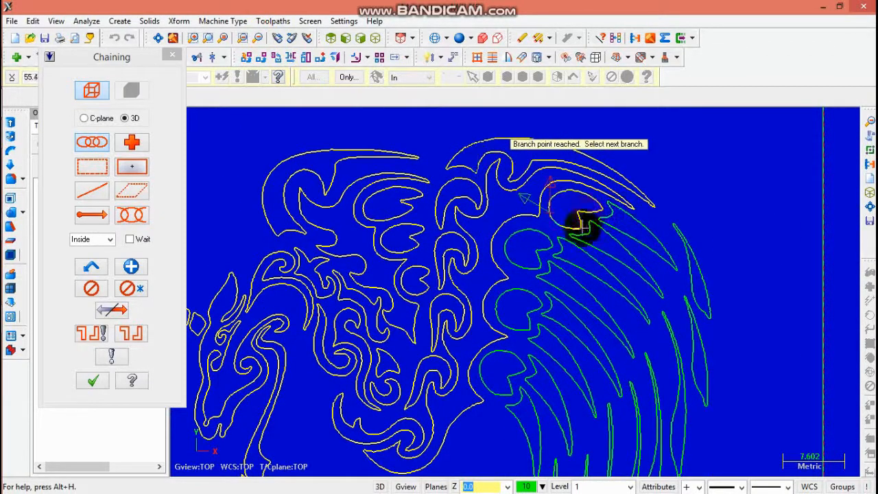
left_click(134, 266)
left_click(508, 258)
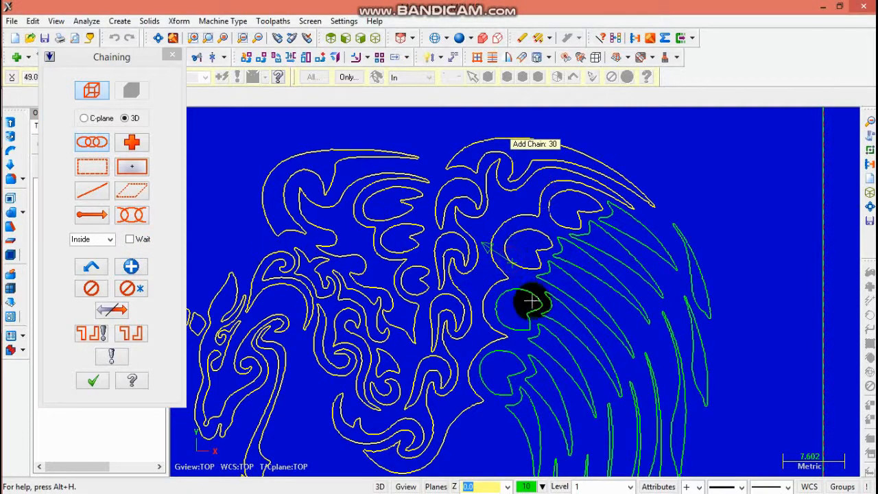
left_click(533, 299)
left_click(519, 363)
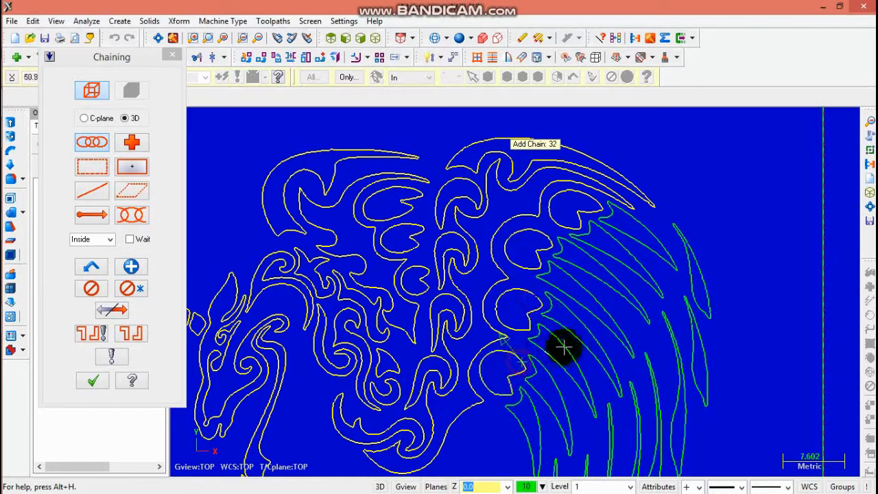
Chain the three outermost narrow feathers along the rear wing's outer edge, ending the chains that stop at branch points
left_click(685, 237)
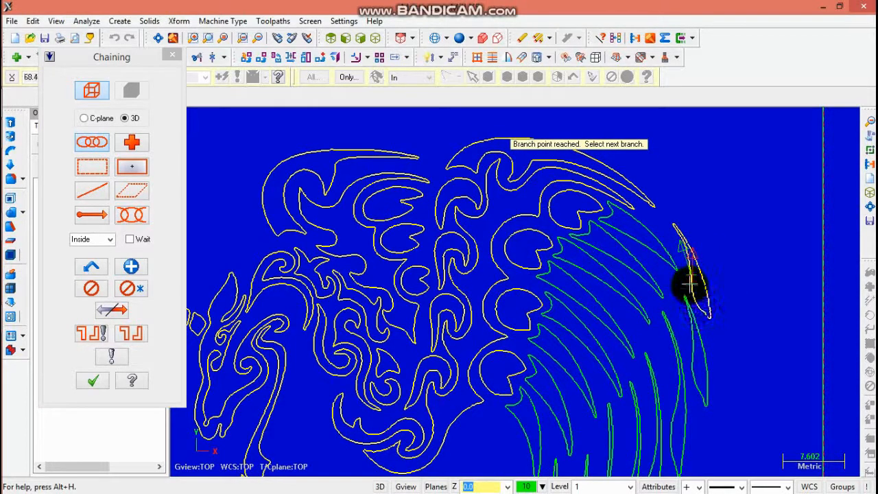
left_click(133, 268)
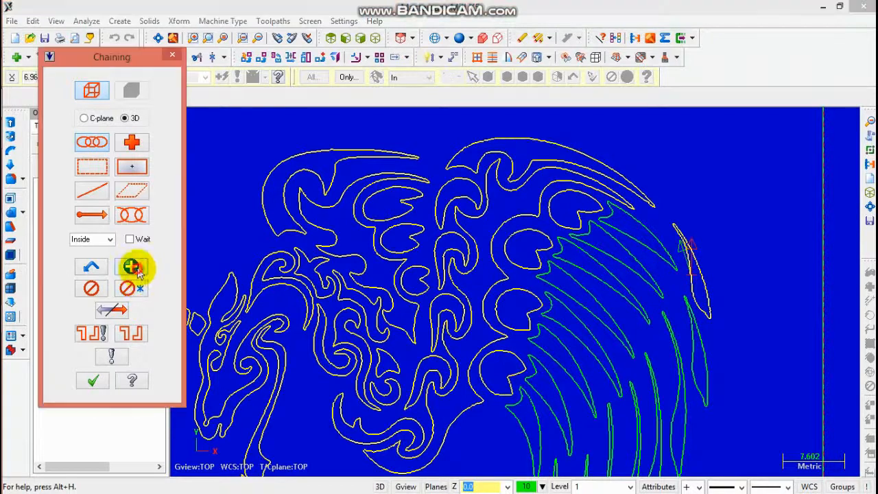
left_click(690, 368)
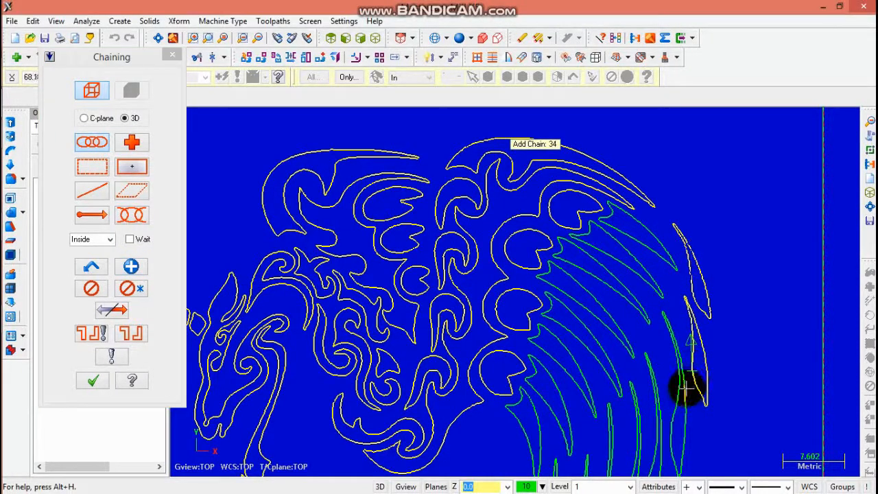
left_click(687, 389)
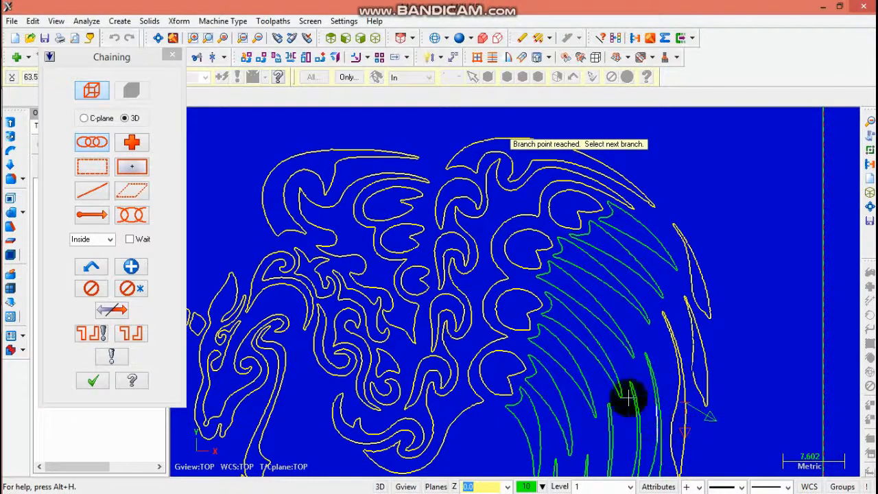
left_click(130, 267)
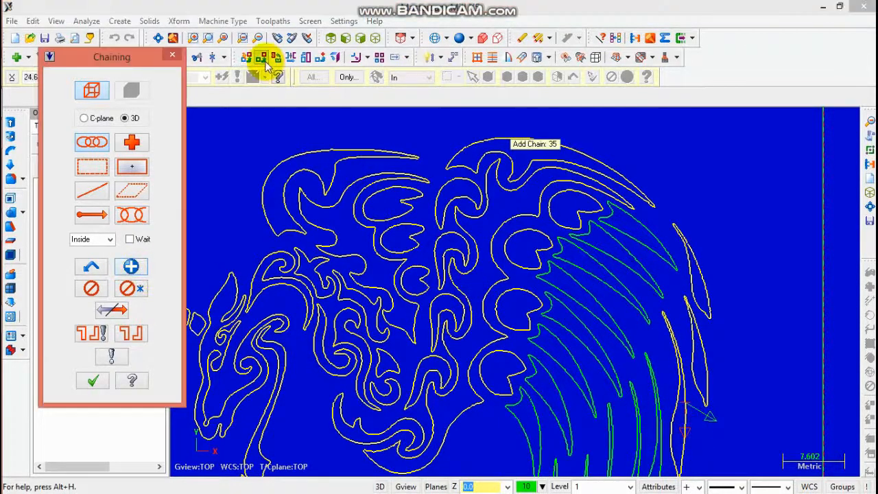
Chain the next three long feathers inward along the rear wing's lower edge and end the last one at its branch point
left_click(257, 38)
scroll(614, 418, "up", 2)
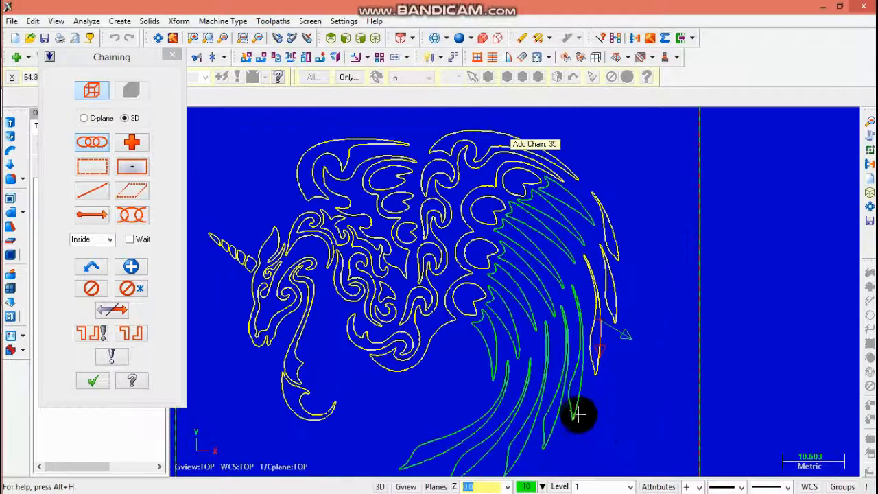
left_click(522, 432)
scroll(582, 394, "up", 6)
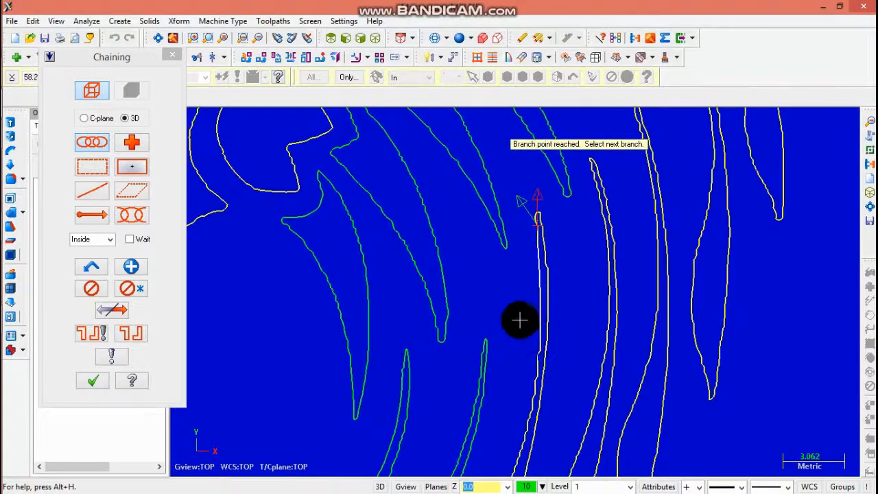
scroll(520, 318, "down", 4)
scroll(396, 399, "down", 3)
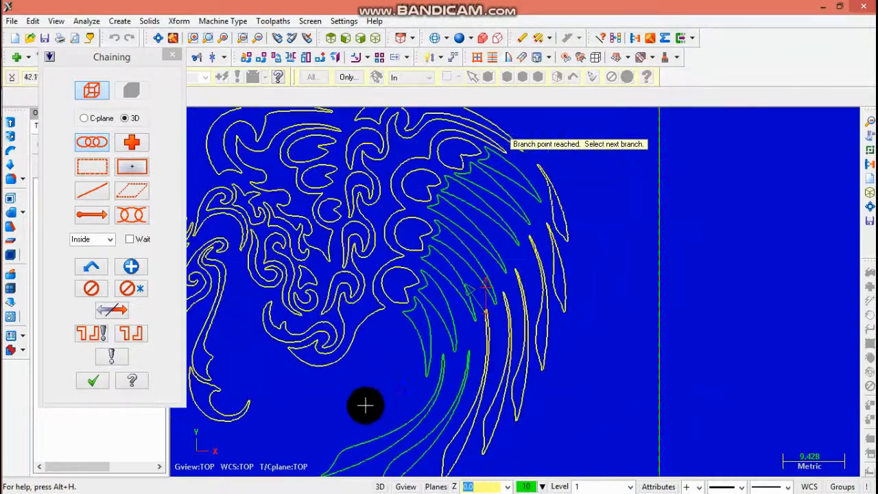
left_click(136, 273)
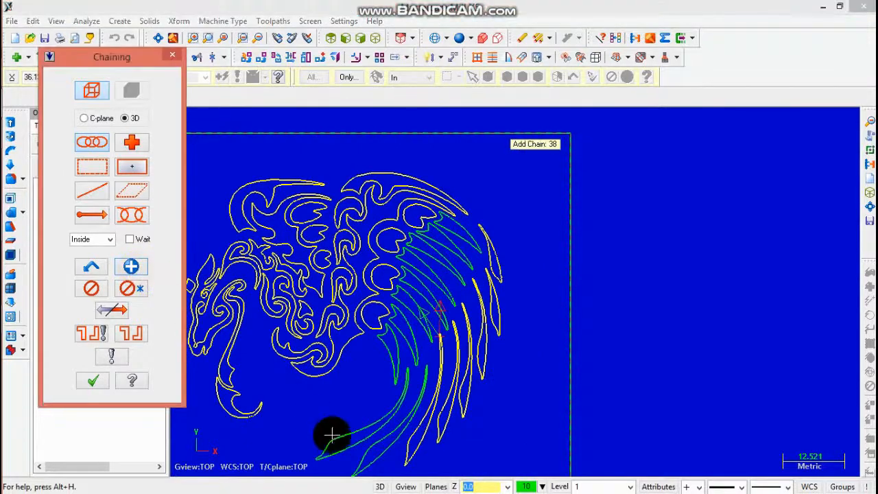
Chain the second-innermost long lower feather of the rear wing and end the chain at its branch point
left_click(375, 445)
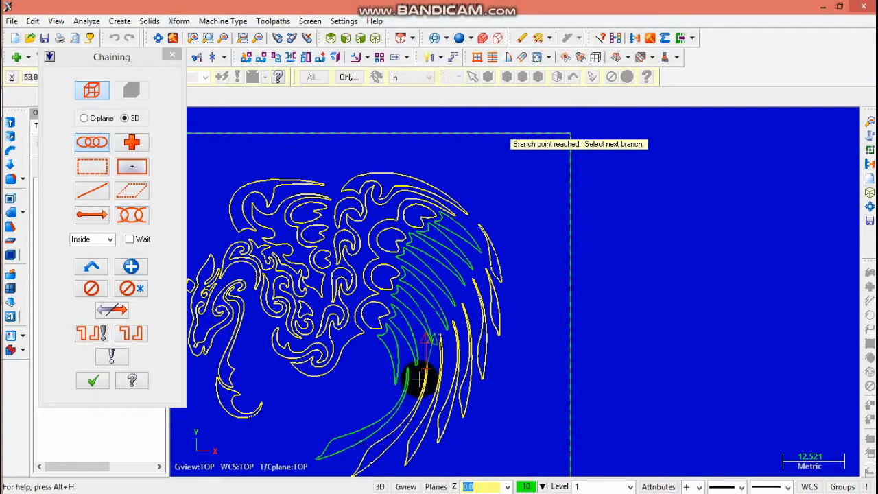
scroll(421, 379, "up", 3)
scroll(398, 395, "down", 2)
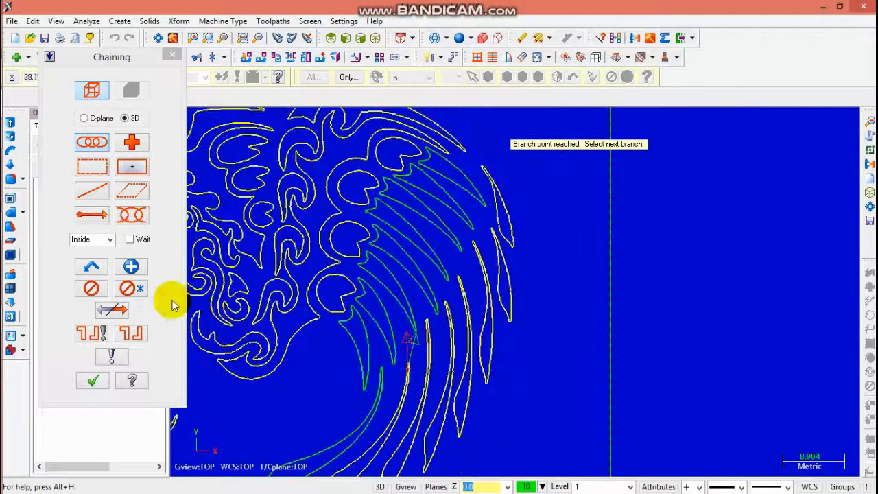
left_click(131, 266)
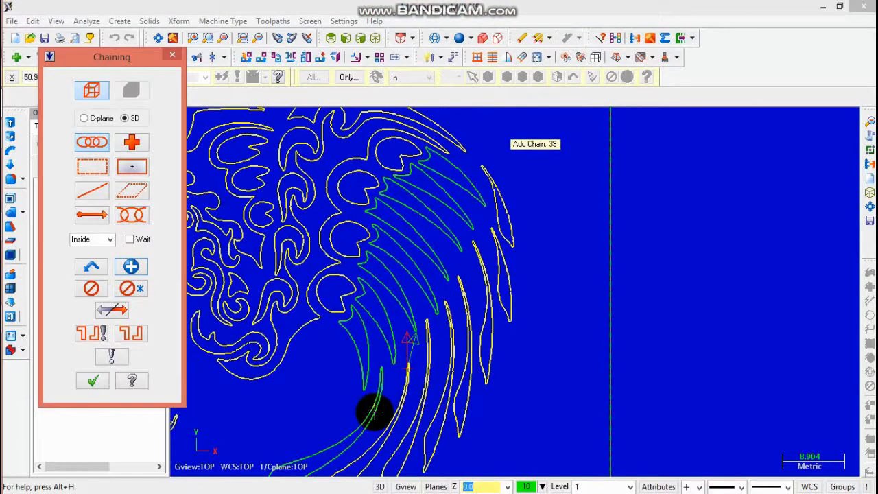
Chain the innermost long lower feather of the rear wing, try to continue past its branch point, and end the chain there
left_click(364, 415)
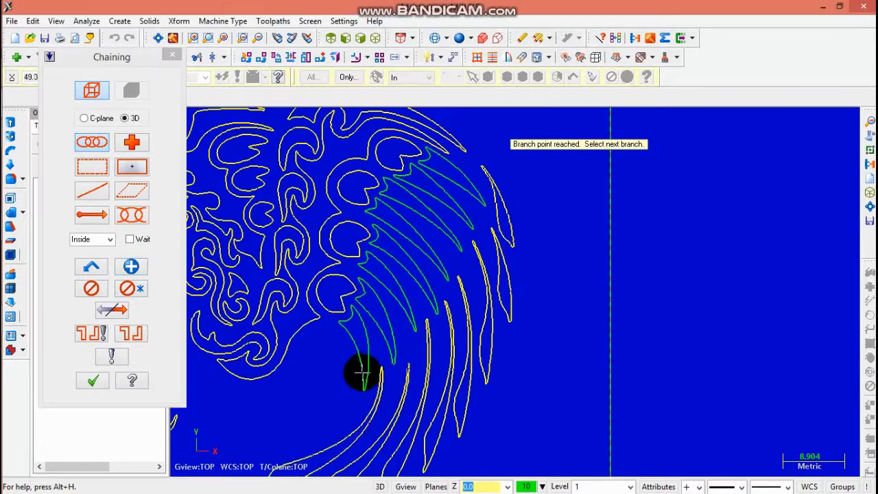
scroll(350, 412, "down", 4)
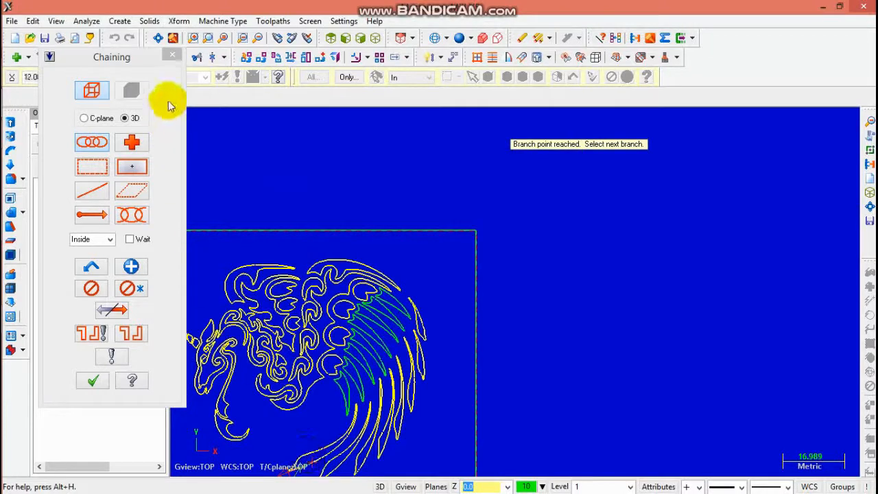
left_click(260, 39)
scroll(411, 357, "up", 5)
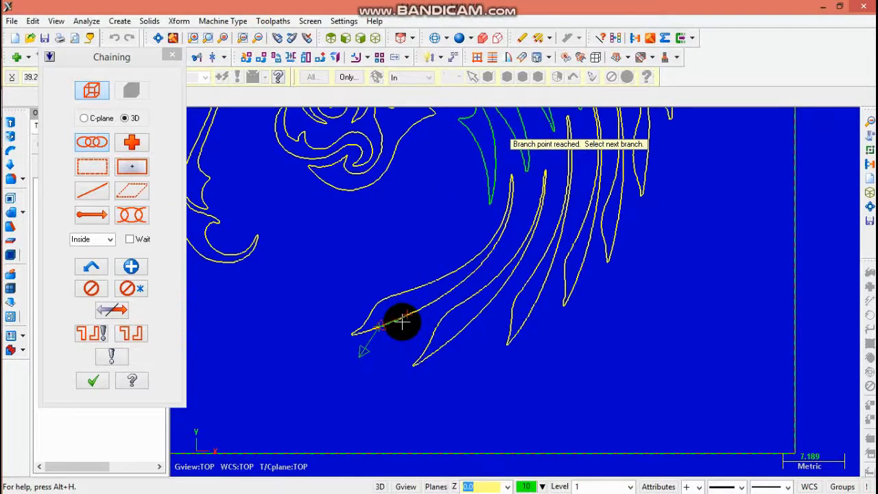
left_click(402, 322)
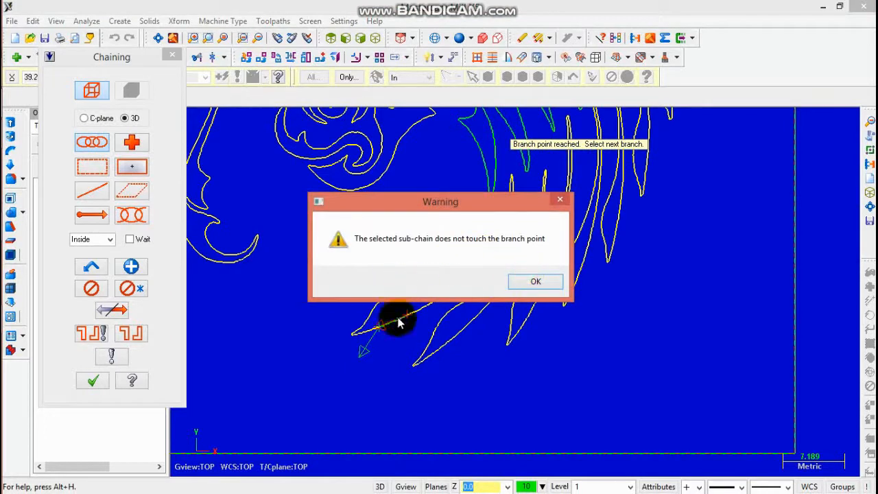
left_click(525, 282)
scroll(398, 321, "up", 4)
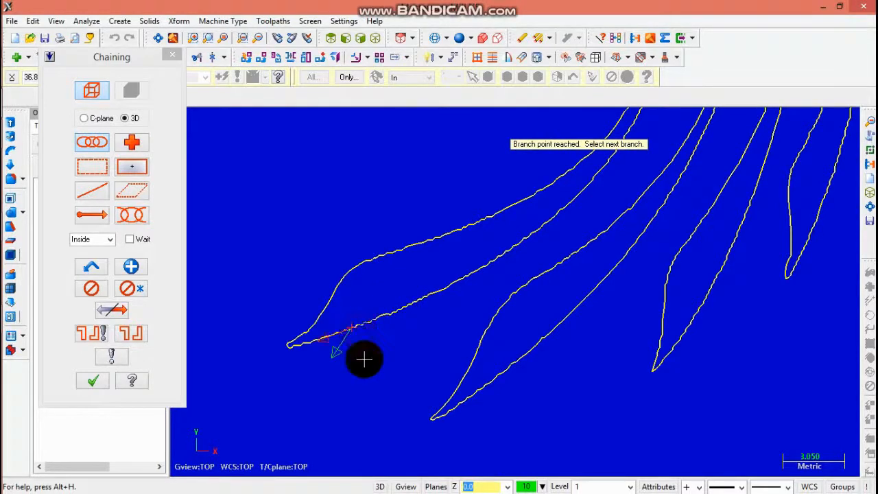
left_click(129, 274)
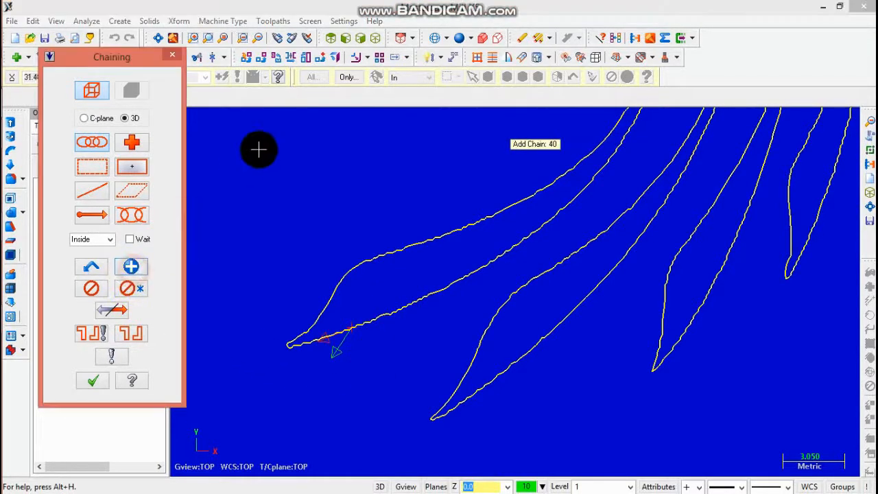
Chain the remaining row of pointed feathers beside the rounded shapes of the rear wing and accept the complete chain selection
left_click(258, 38)
left_click(257, 40)
left_click(257, 39)
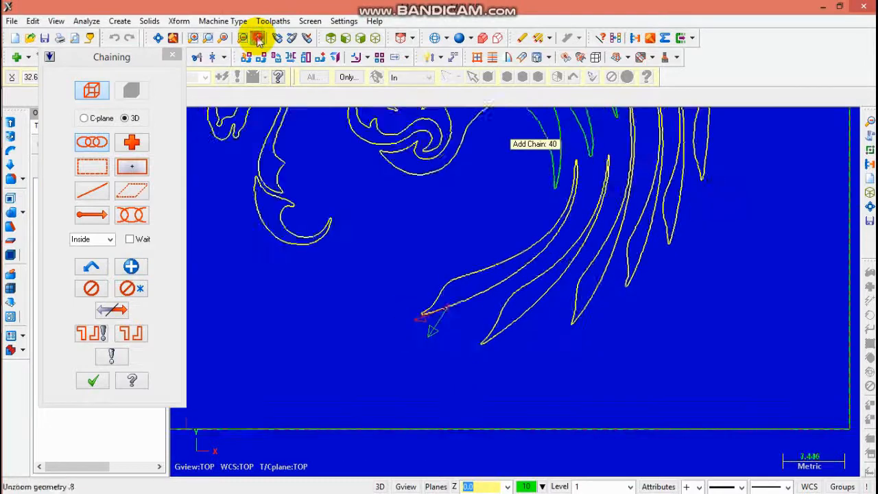
left_click(258, 39)
left_click(257, 39)
left_click(257, 39)
left_click(257, 39)
scroll(552, 160, "up", 5)
scroll(598, 148, "up", 1)
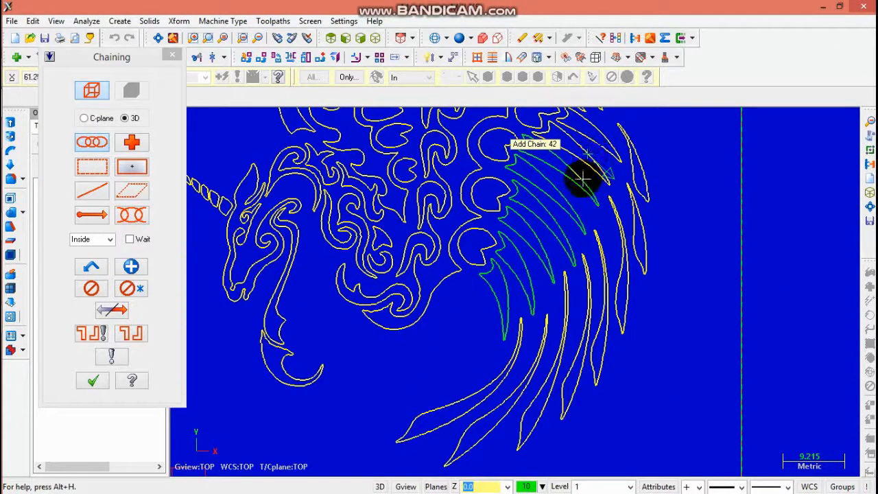
left_click(561, 200)
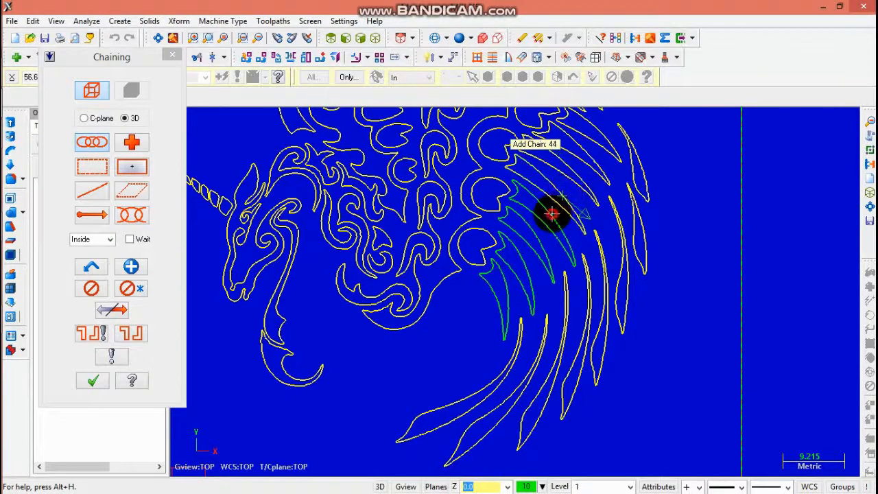
left_click(552, 214)
left_click(527, 260)
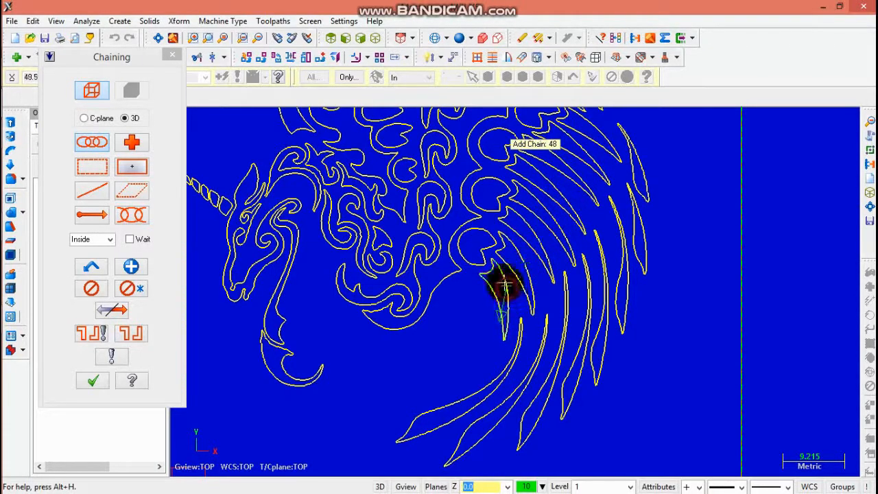
left_click(92, 380)
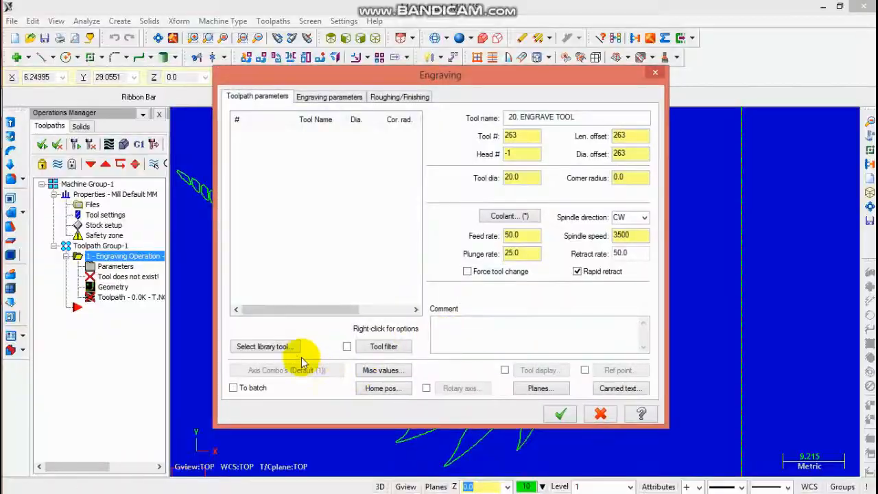
Choose the 5 mm 30 degree engrave tool, number 260, from the tool library and edit its tip diameter
left_click(271, 347)
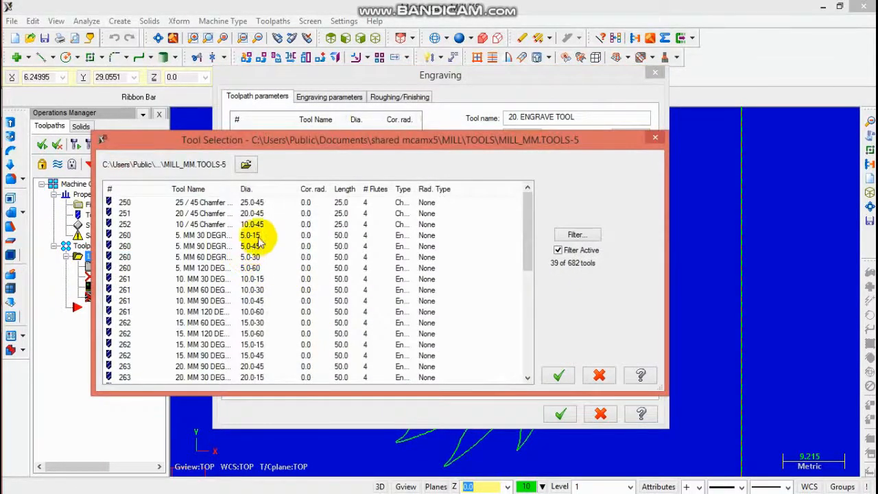
left_click(258, 236)
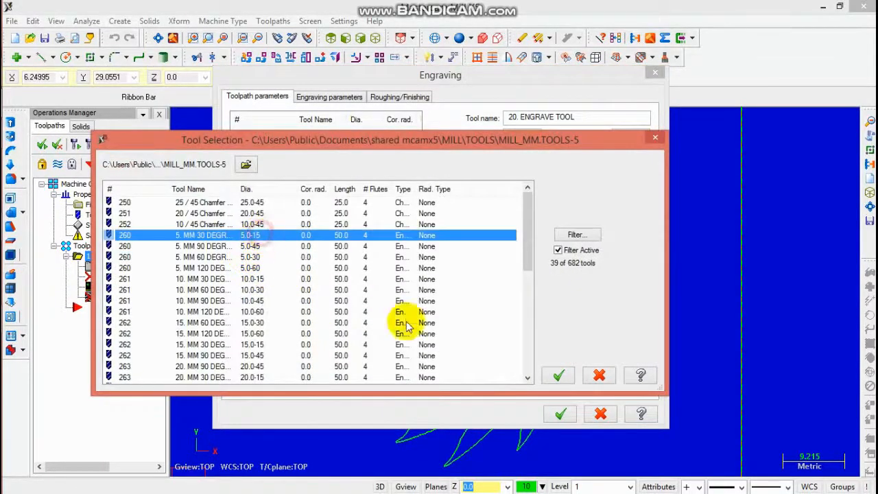
left_click(556, 375)
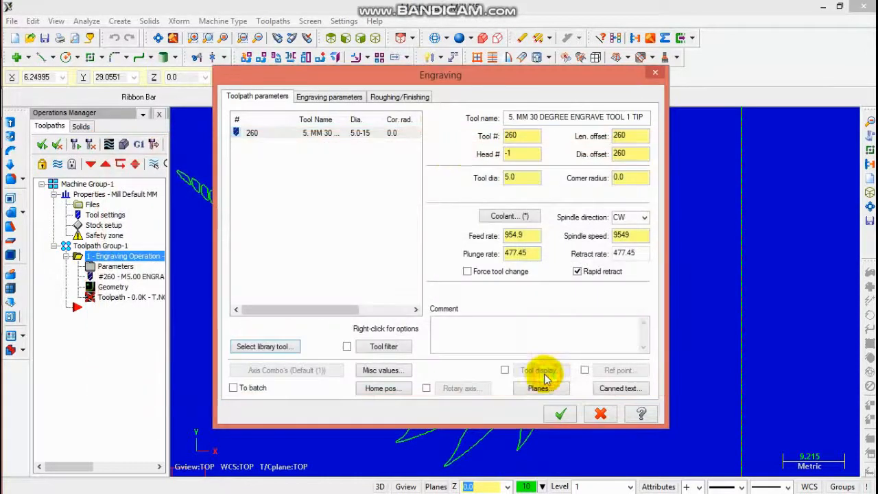
double_click(374, 133)
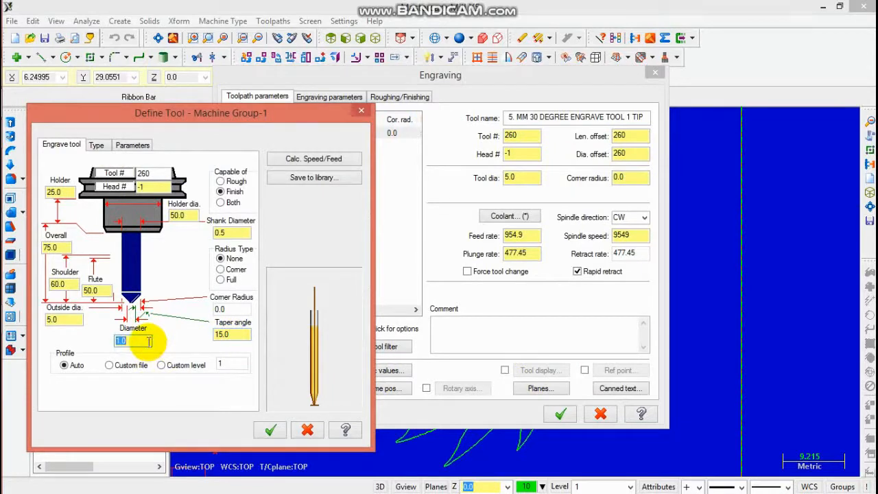
left_click(272, 430)
Enter a negative engraving depth, enable zigzag roughing with first rough, then finish, and generate the toolpath
left_click(315, 97)
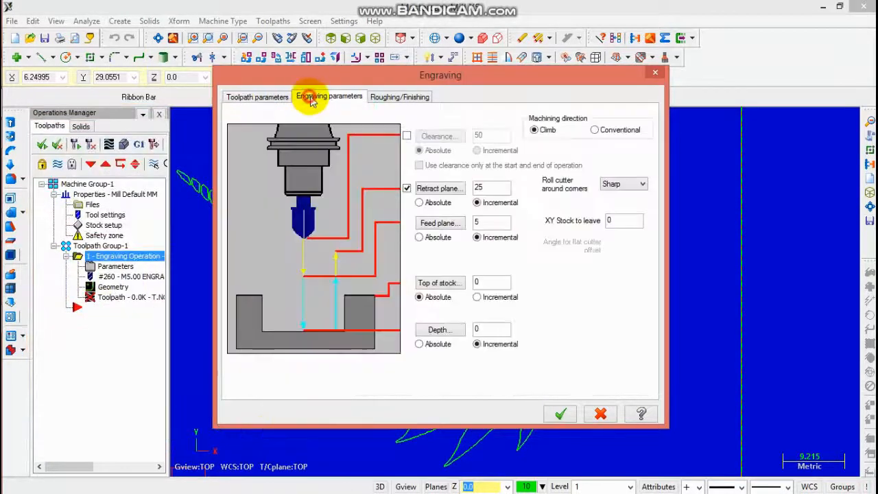
double_click(480, 328)
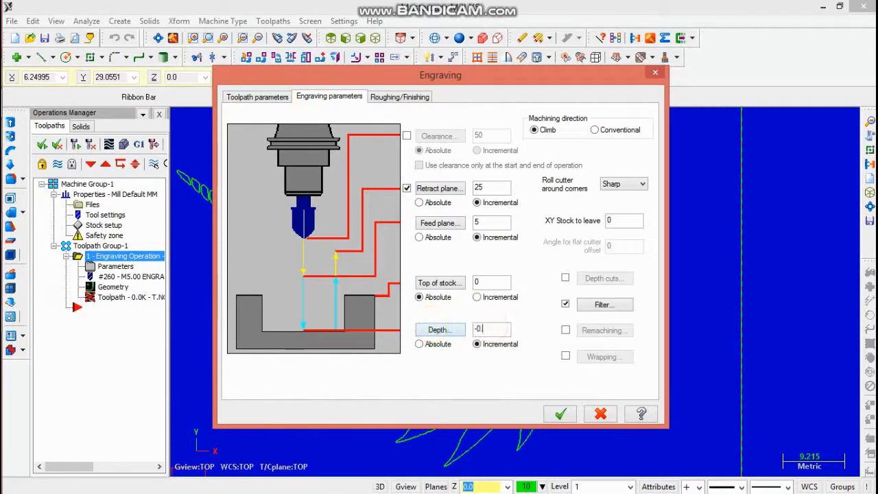
left_click(410, 98)
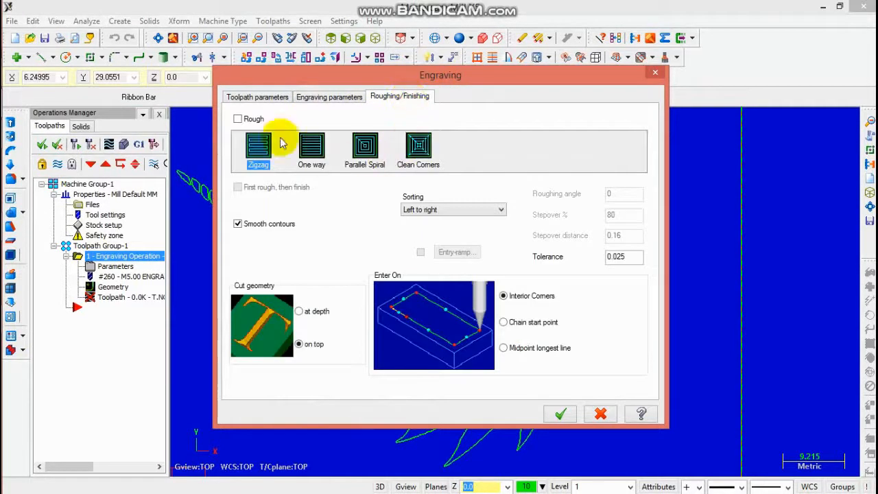
left_click(238, 119)
left_click(238, 187)
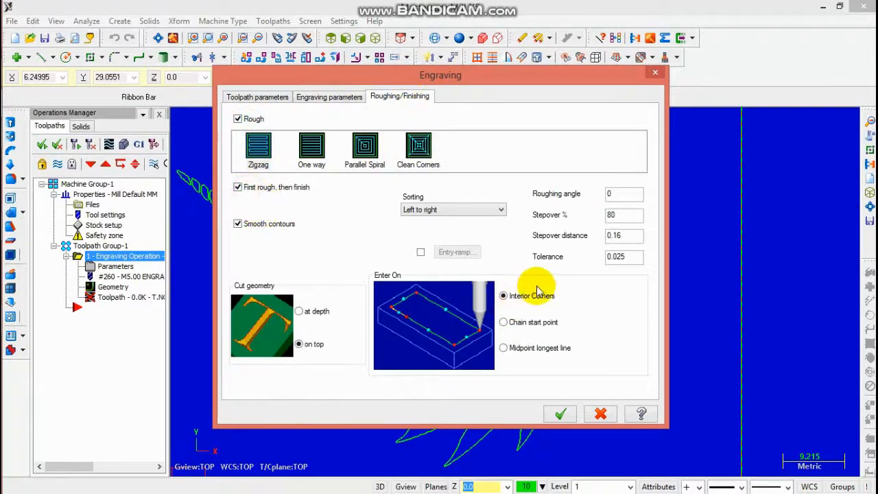
left_click(561, 414)
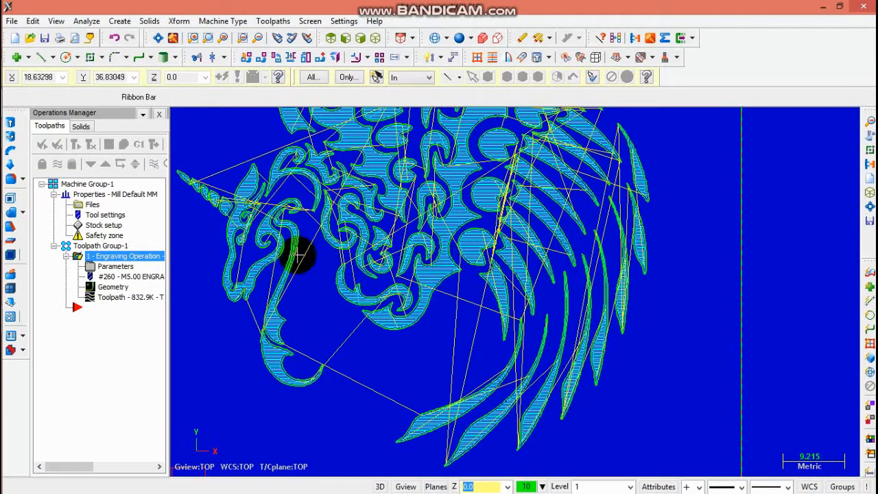
Prepare a toolpath verification with the stock in isometric view, the tool displayed and 10 moves per refresh
left_click(114, 148)
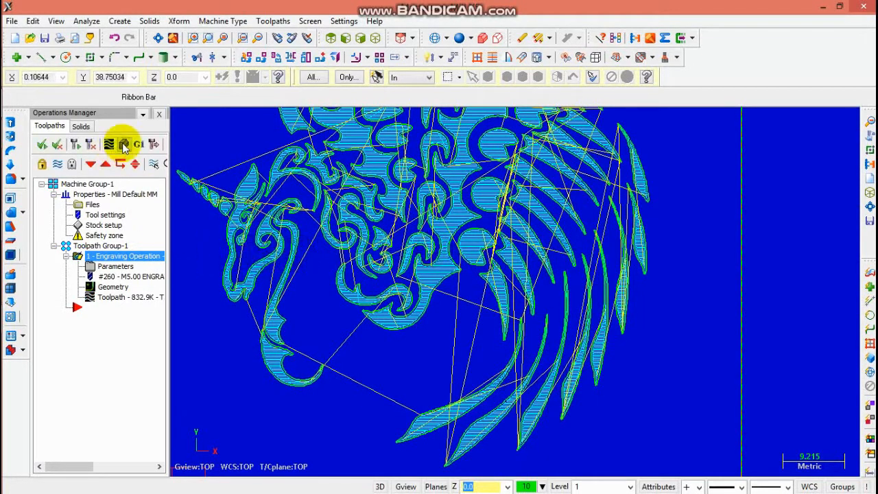
left_click(124, 146)
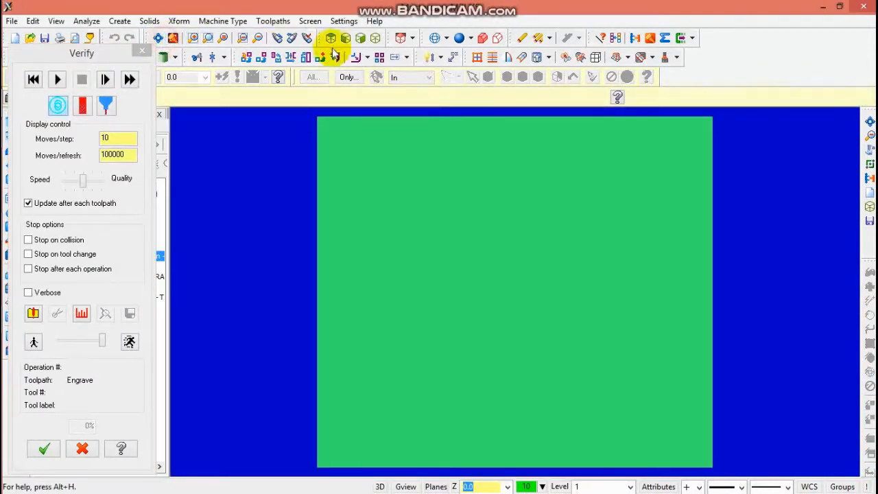
left_click(373, 39)
left_click(159, 38)
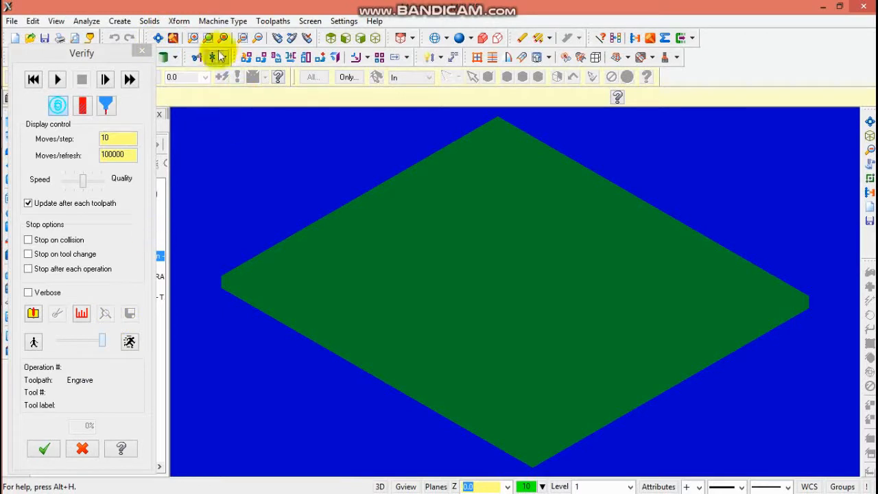
left_click(260, 39)
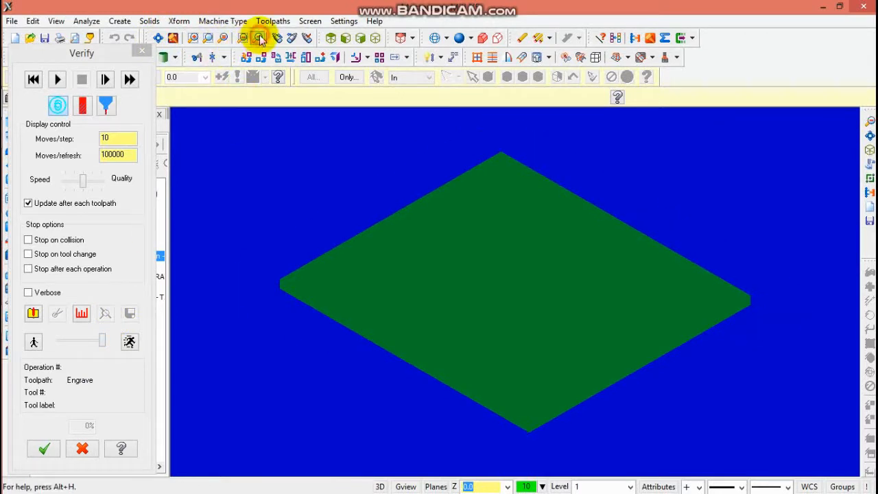
left_click(79, 106)
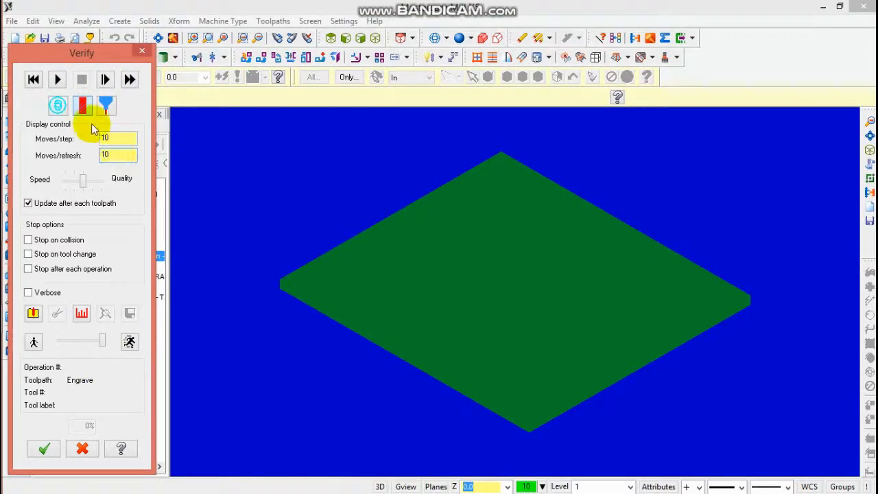
Run the engraving simulation to the end, inspect the engraved unicorn from another angle and close the verification
left_click(60, 81)
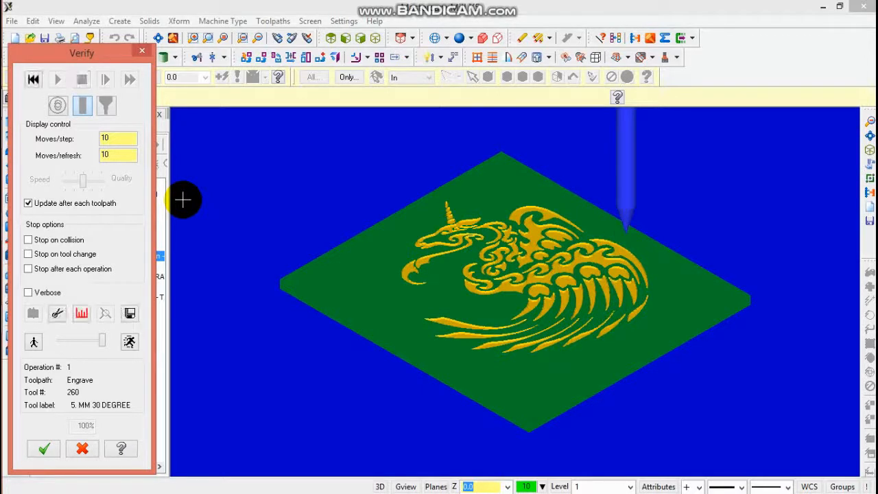
middle_click_drag(657, 368, 358, 431)
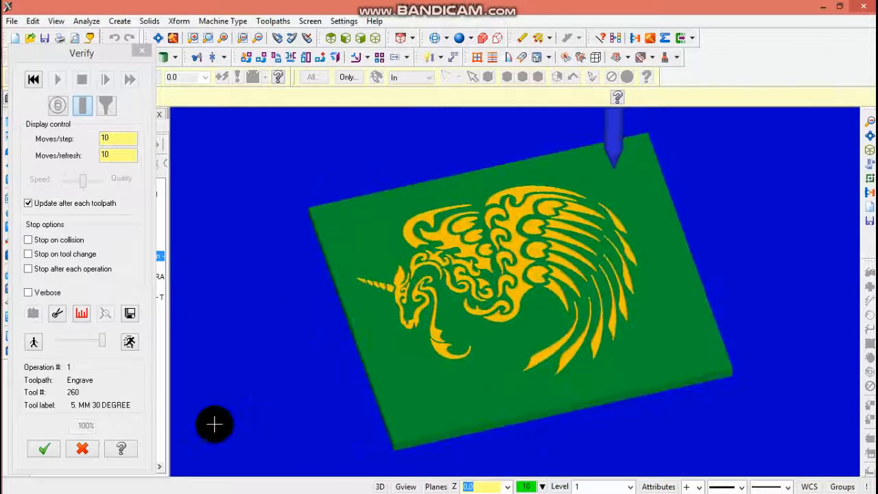
left_click(44, 449)
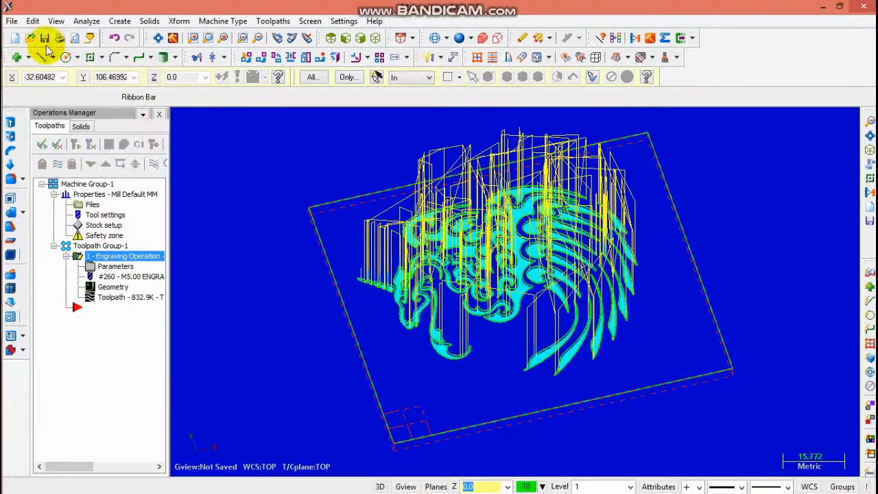
Save the file as T4 in the MCX folder as a Mastercam X5 file
left_click(44, 39)
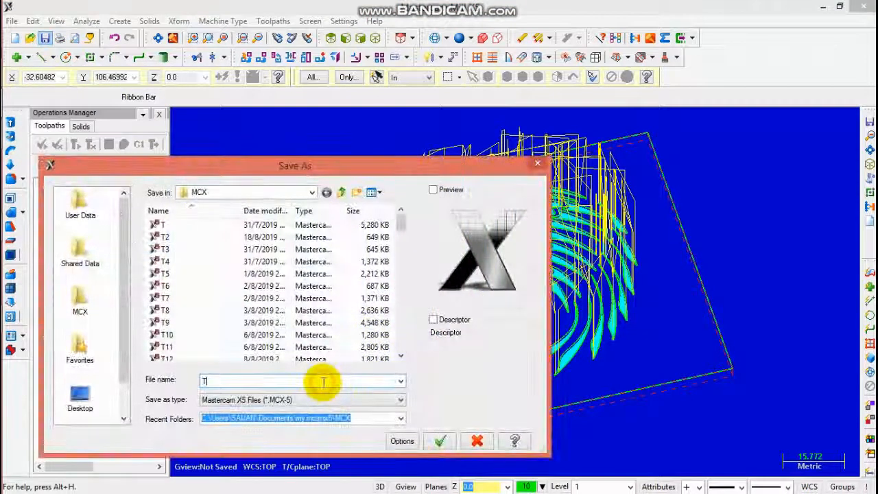
type("T4")
key("Return")
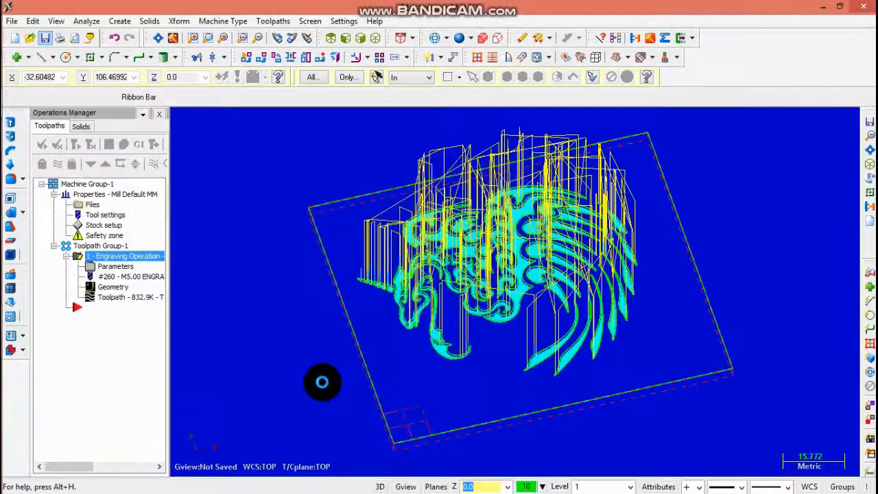